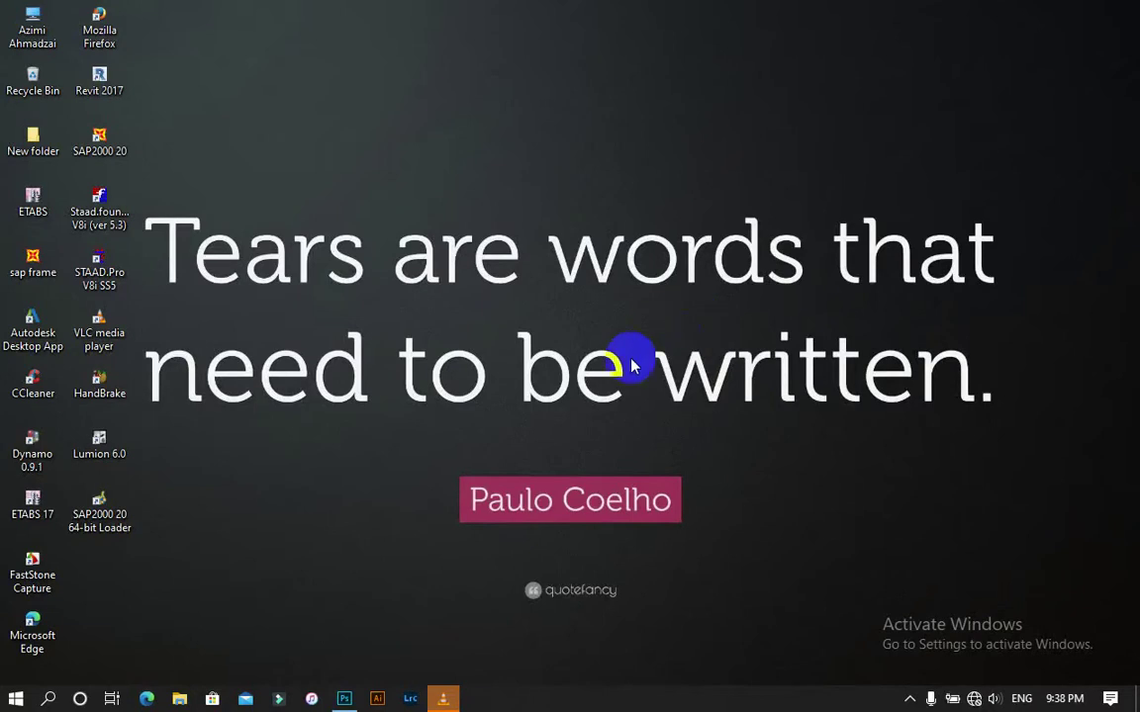
# - Switch to Photoshop and import page 9 of the scanned certificates PDF from the iphone m folder
pyautogui.click(345, 699)
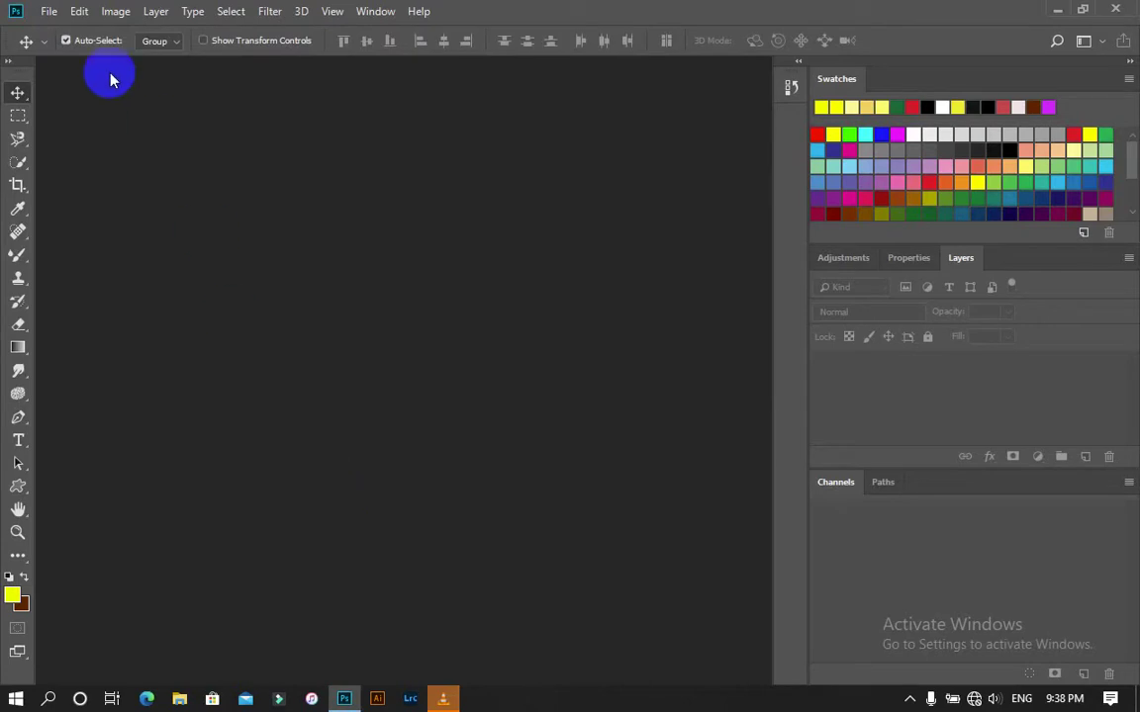
pyautogui.click(47, 12)
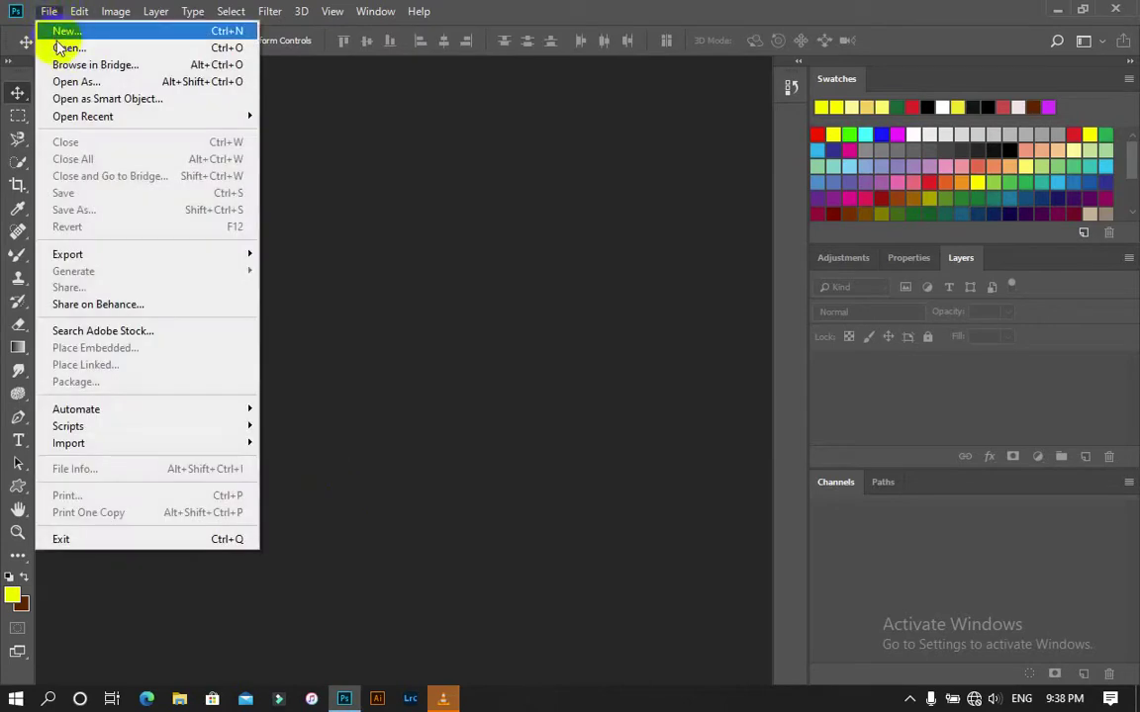
pyautogui.click(56, 33)
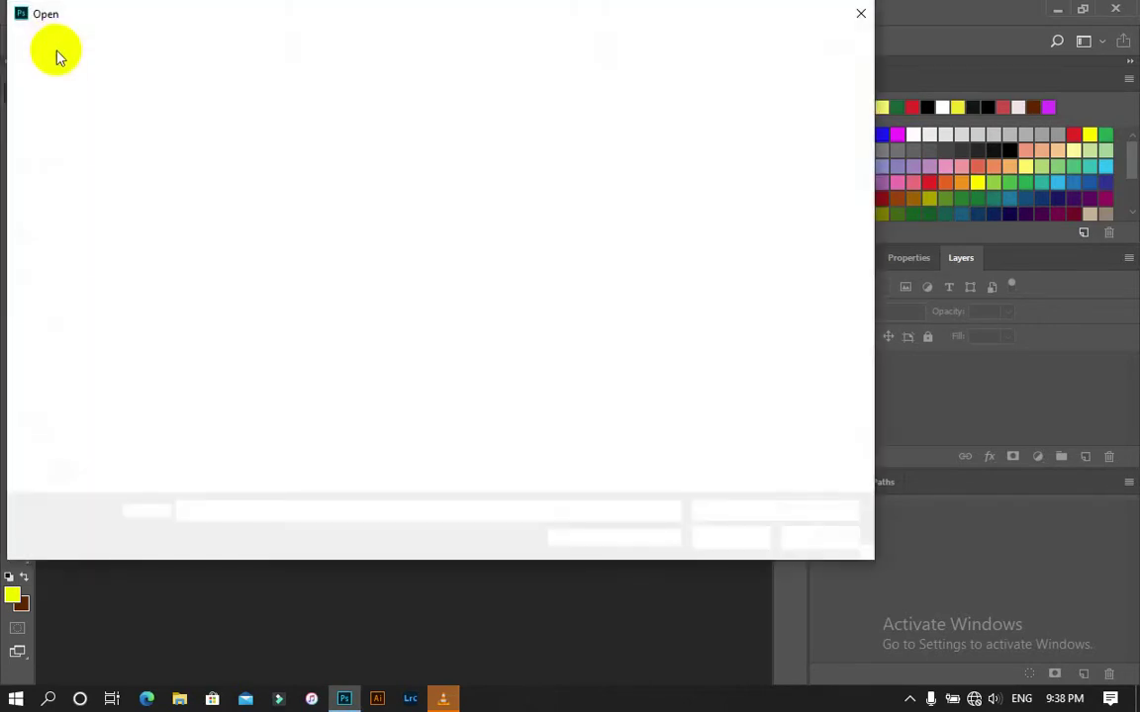
pyautogui.scroll(-15, 583, 366)
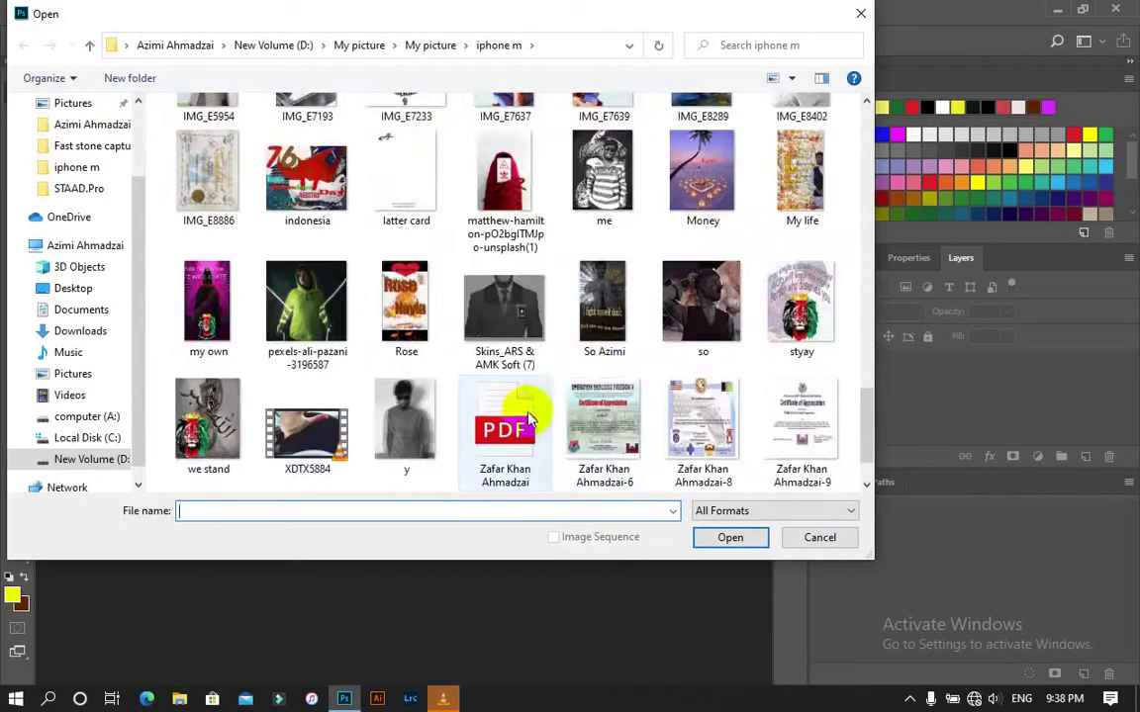
pyautogui.click(503, 426)
pyautogui.click(731, 539)
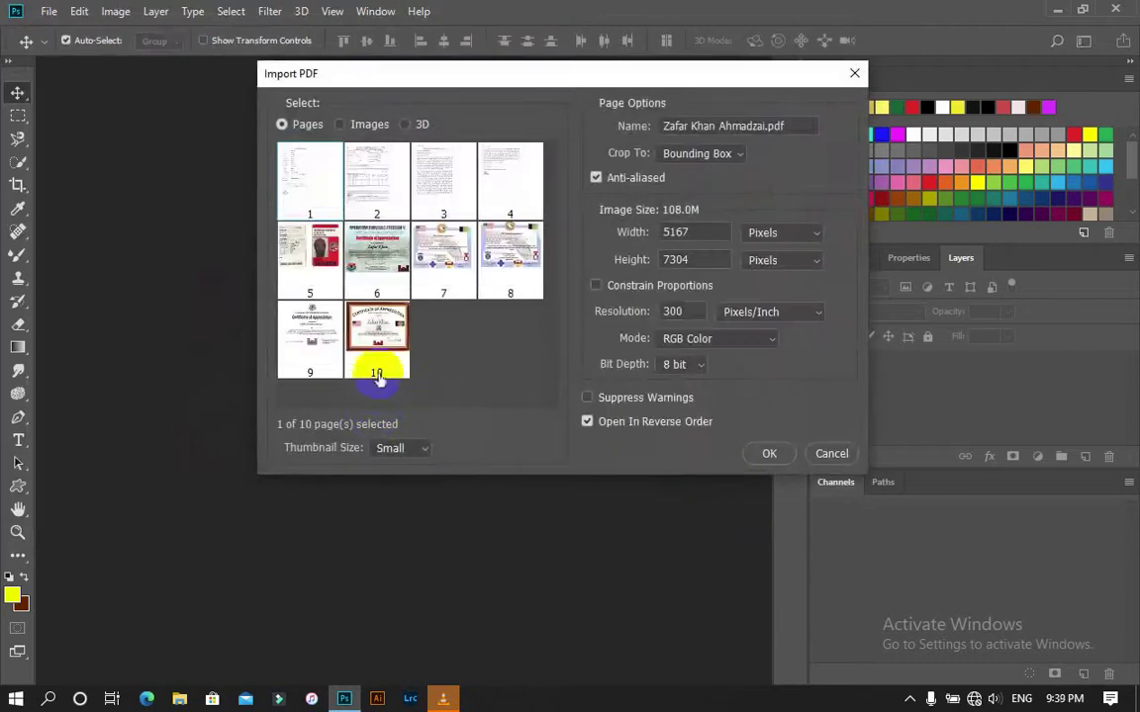
pyautogui.click(318, 331)
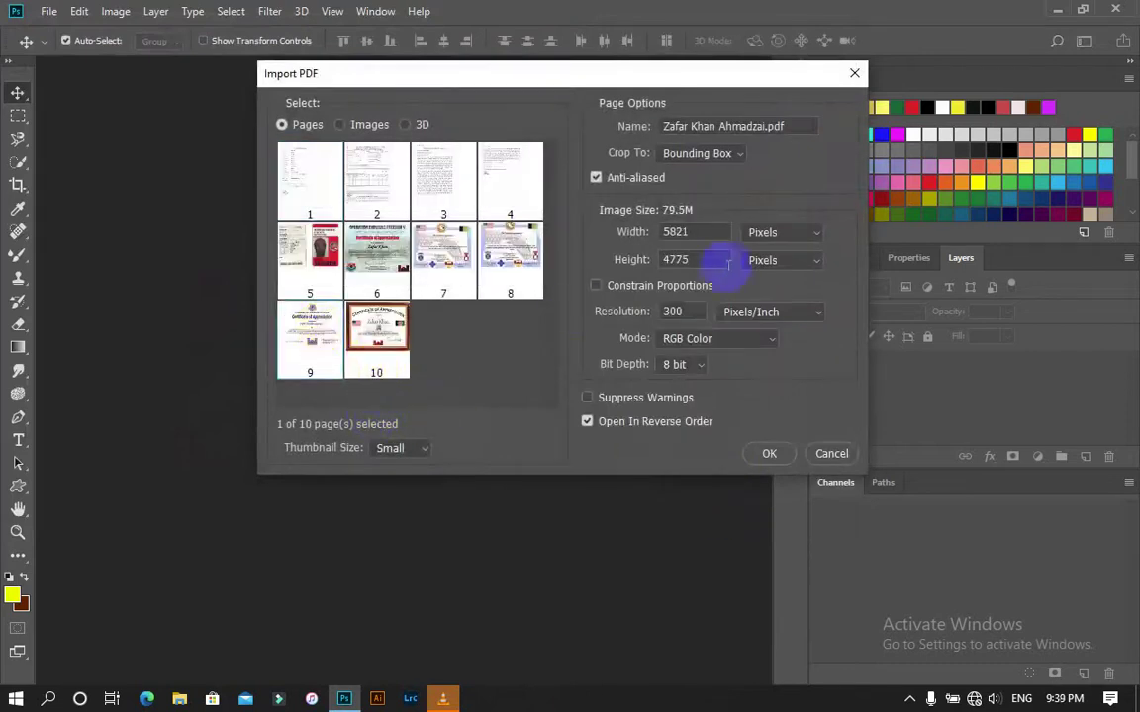
pyautogui.click(771, 456)
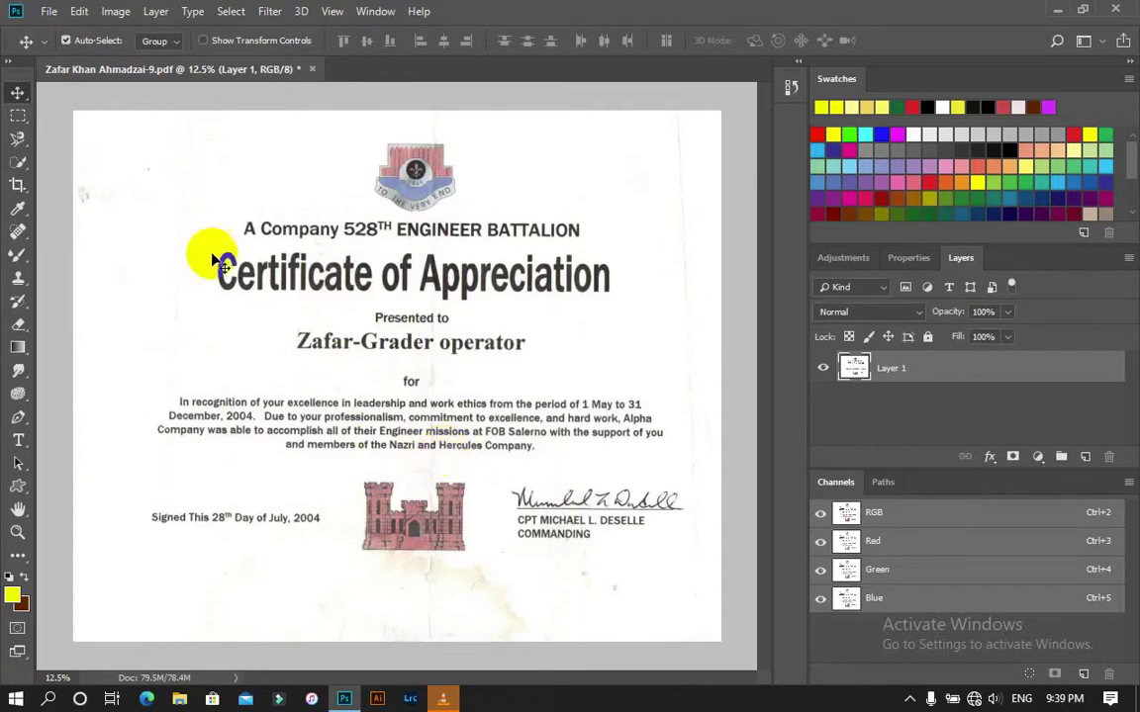
# - Copy the recipient line below "Presented to" to a new layer with a rectangular selection and check it with the original layer hidden
pyautogui.click(19, 116)
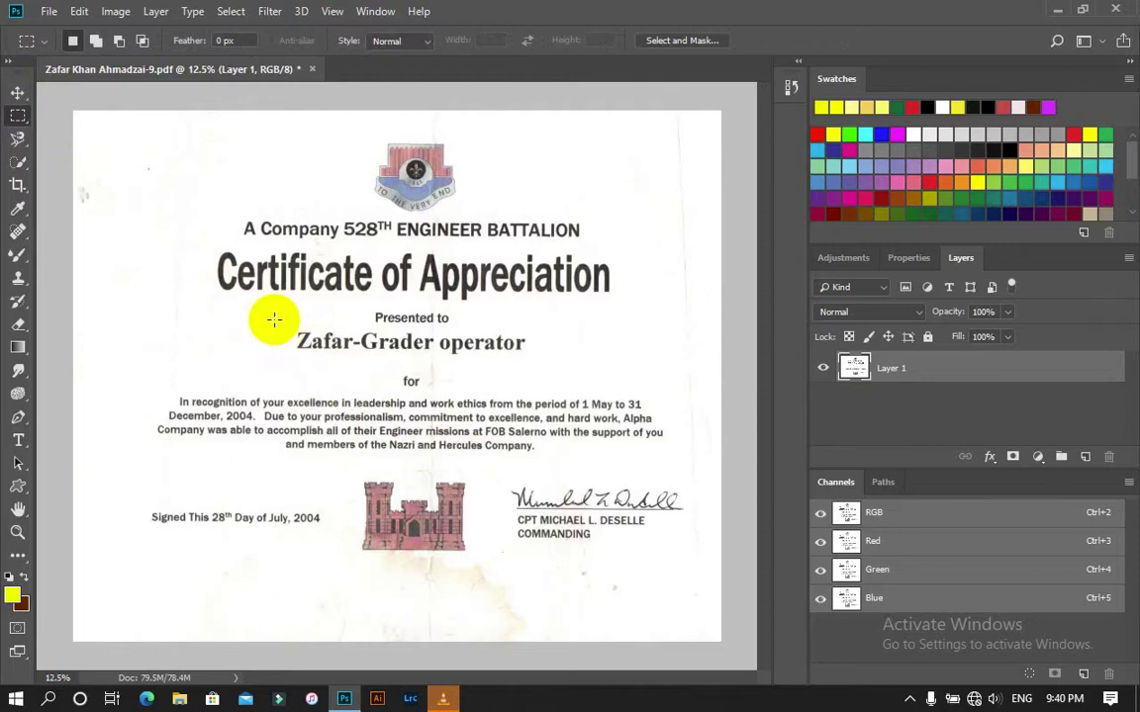
pyautogui.moveTo(274, 318); pyautogui.dragTo(554, 375)
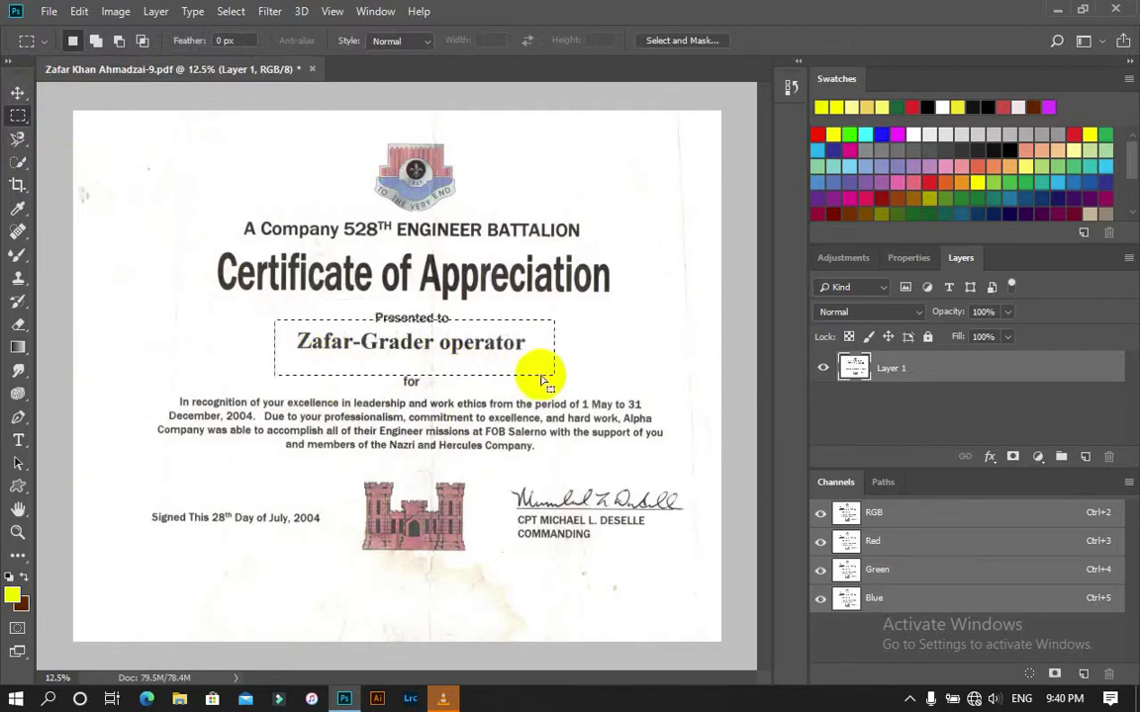
pyautogui.click(430, 318)
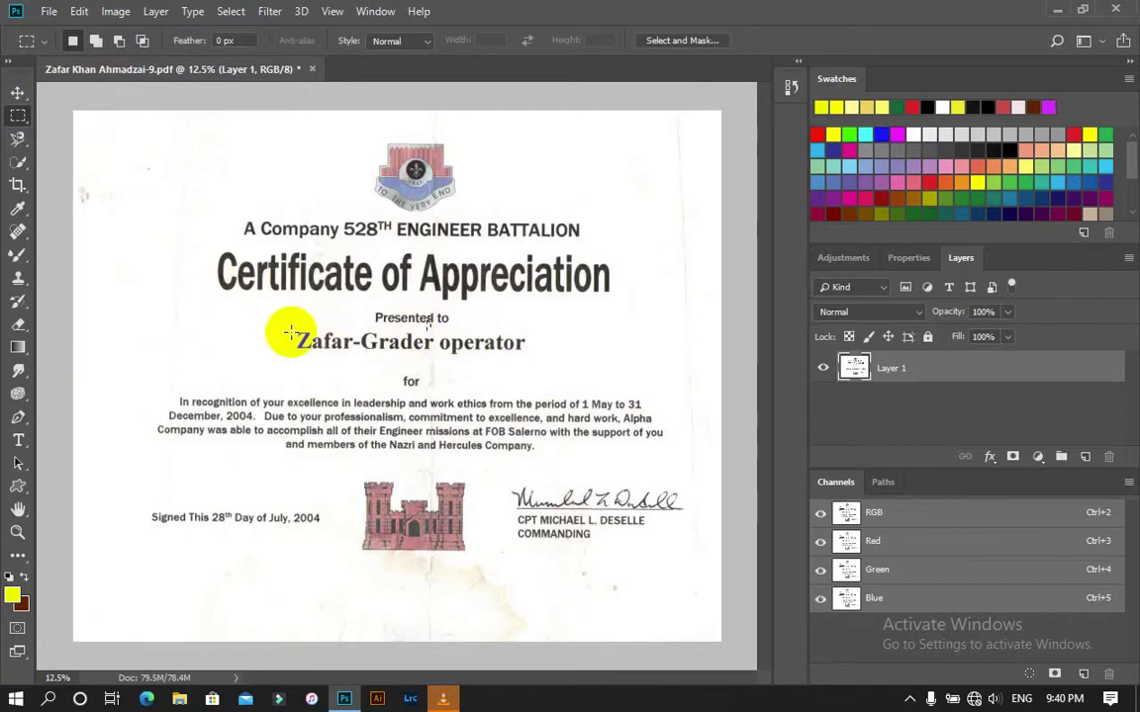
pyautogui.moveTo(289, 325); pyautogui.dragTo(547, 364)
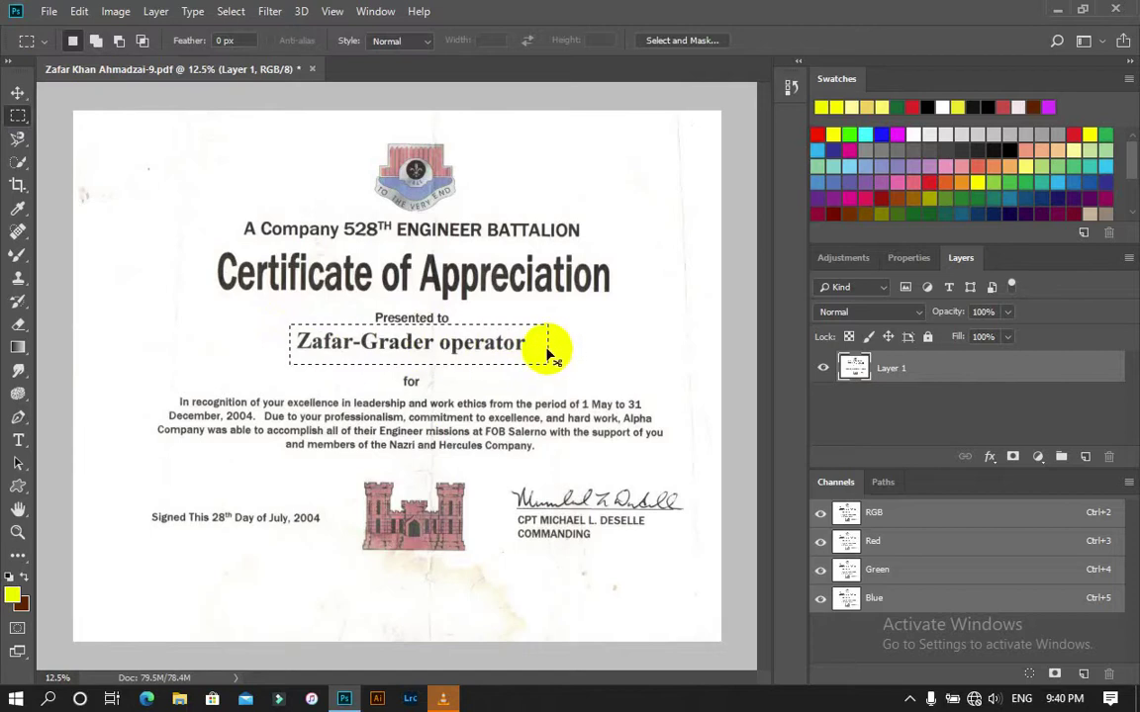
pyautogui.hotkey('ctrl', 'j')
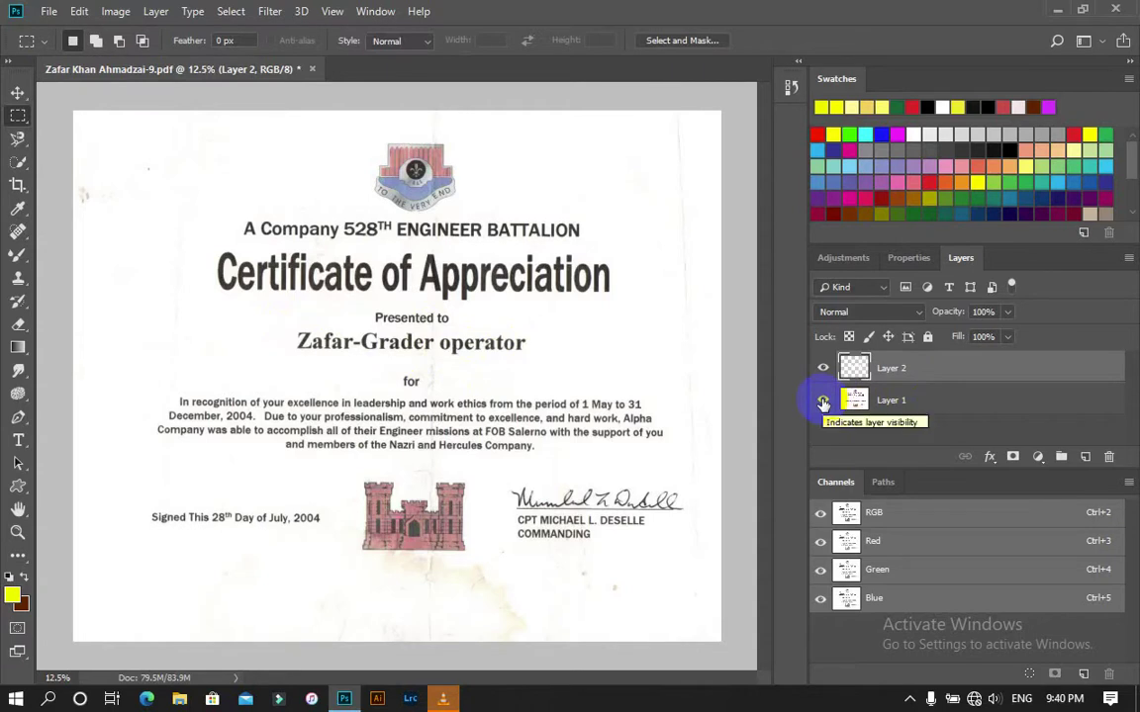
pyautogui.click(822, 402)
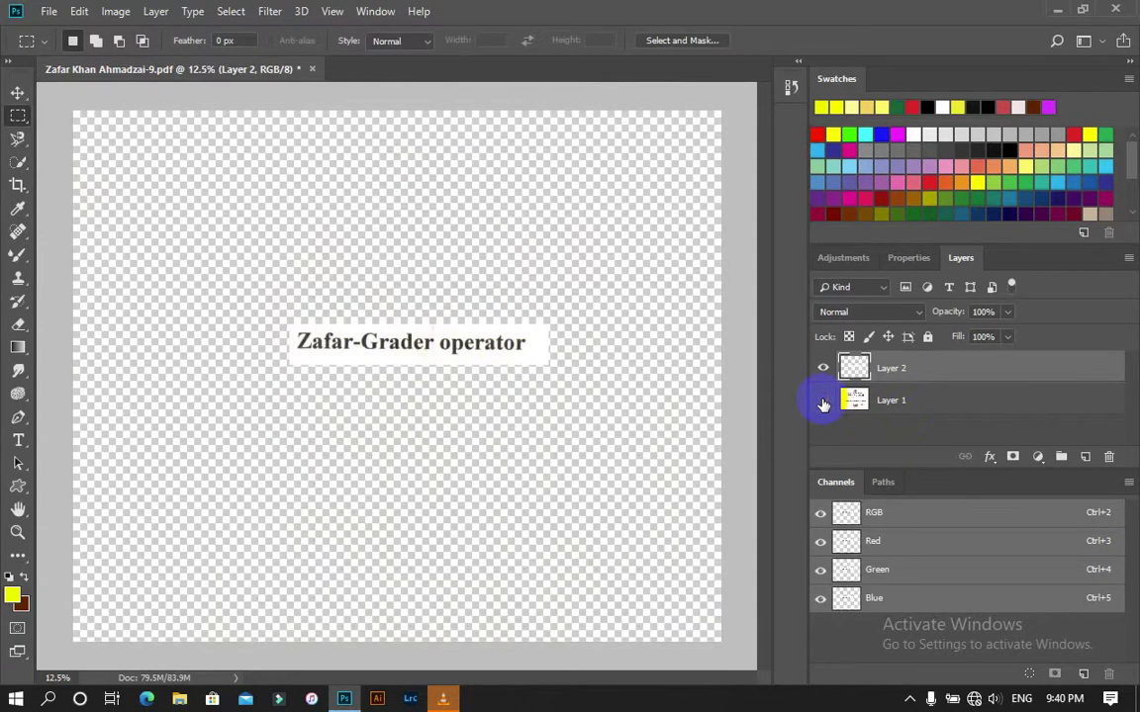
pyautogui.click(822, 403)
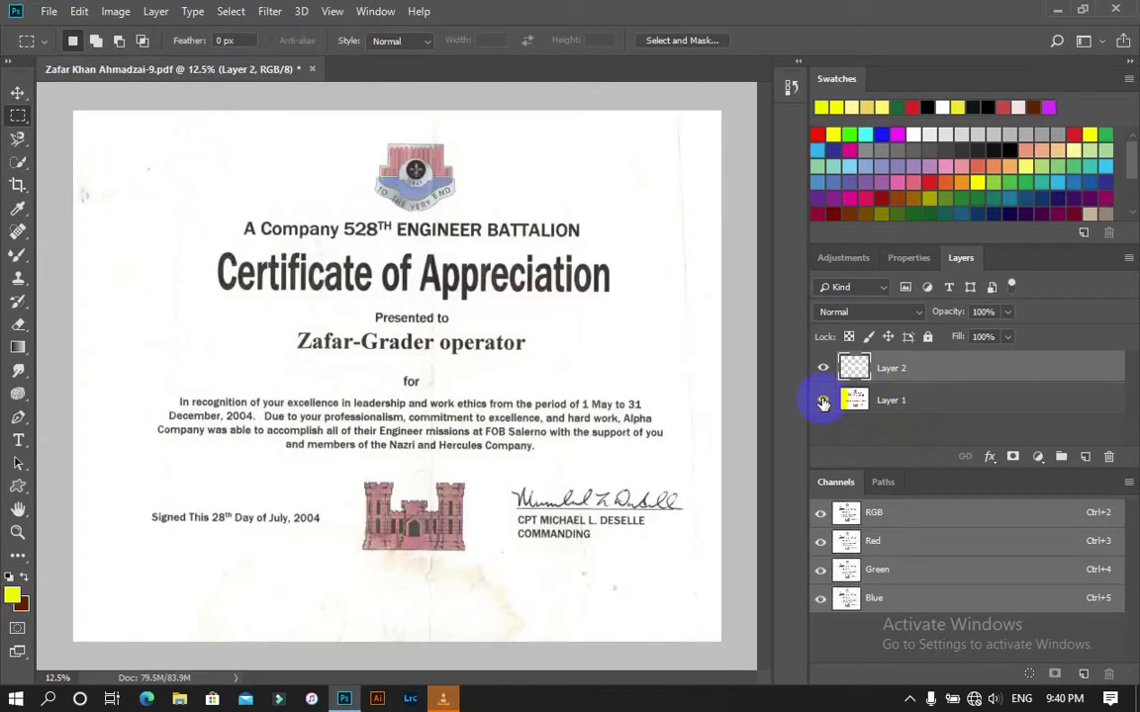
# - On the copied layer, select a single pixel row just above the recipient line and stretch it down to 35300% height, covering the text
pyautogui.rightClick(17, 117)
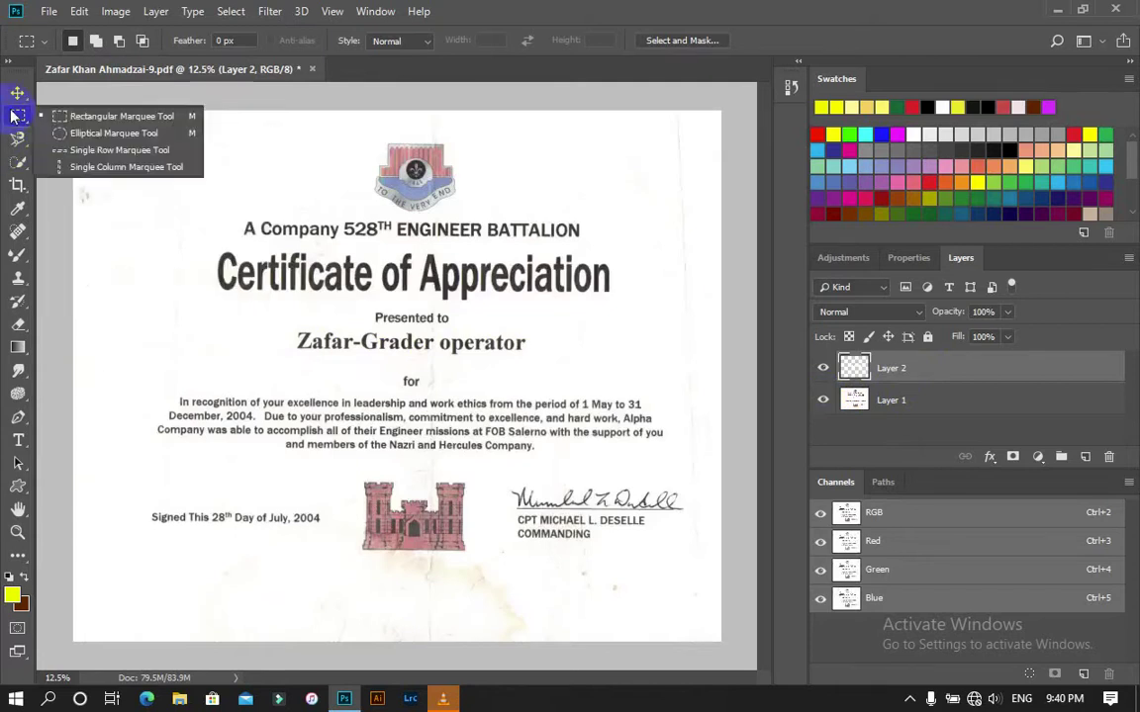
pyautogui.click(83, 159)
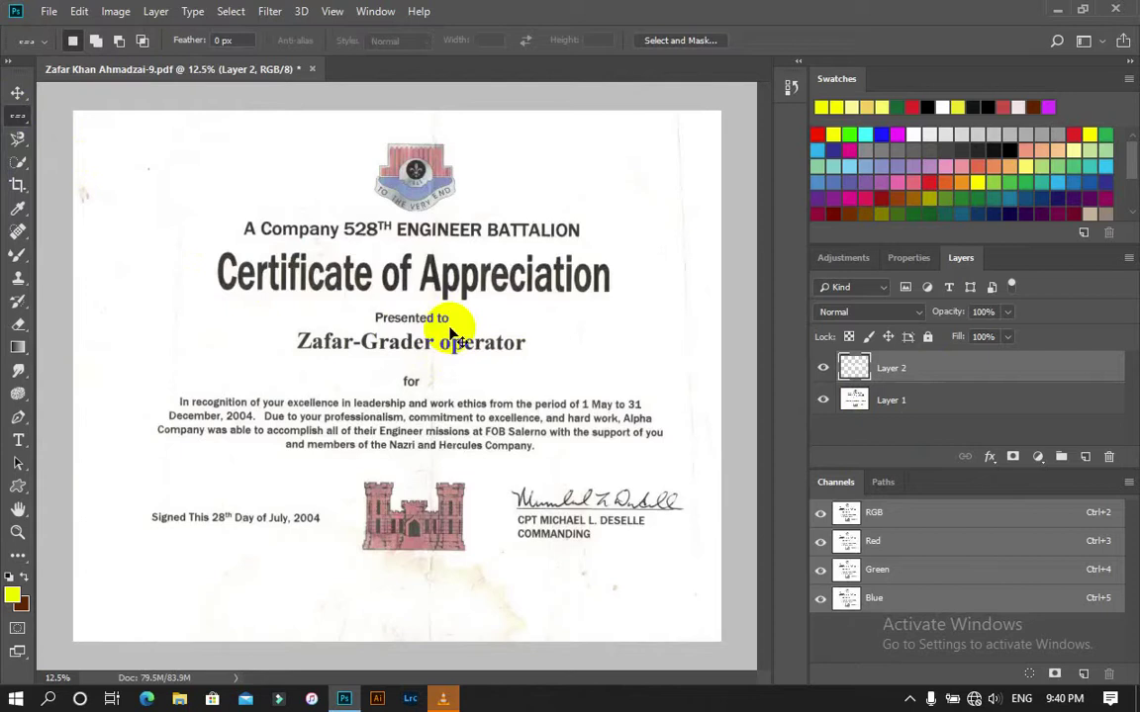
pyautogui.click(450, 328)
pyautogui.hotkey('ctrl', 't')
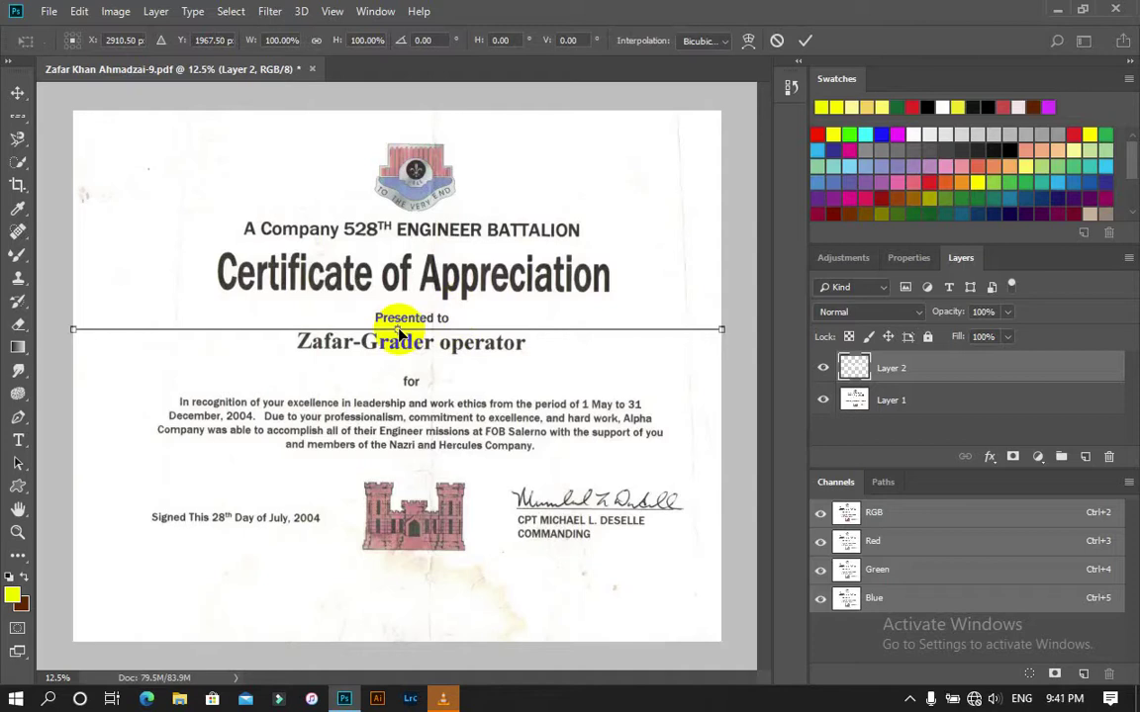
pyautogui.moveTo(400, 330); pyautogui.dragTo(397, 372)
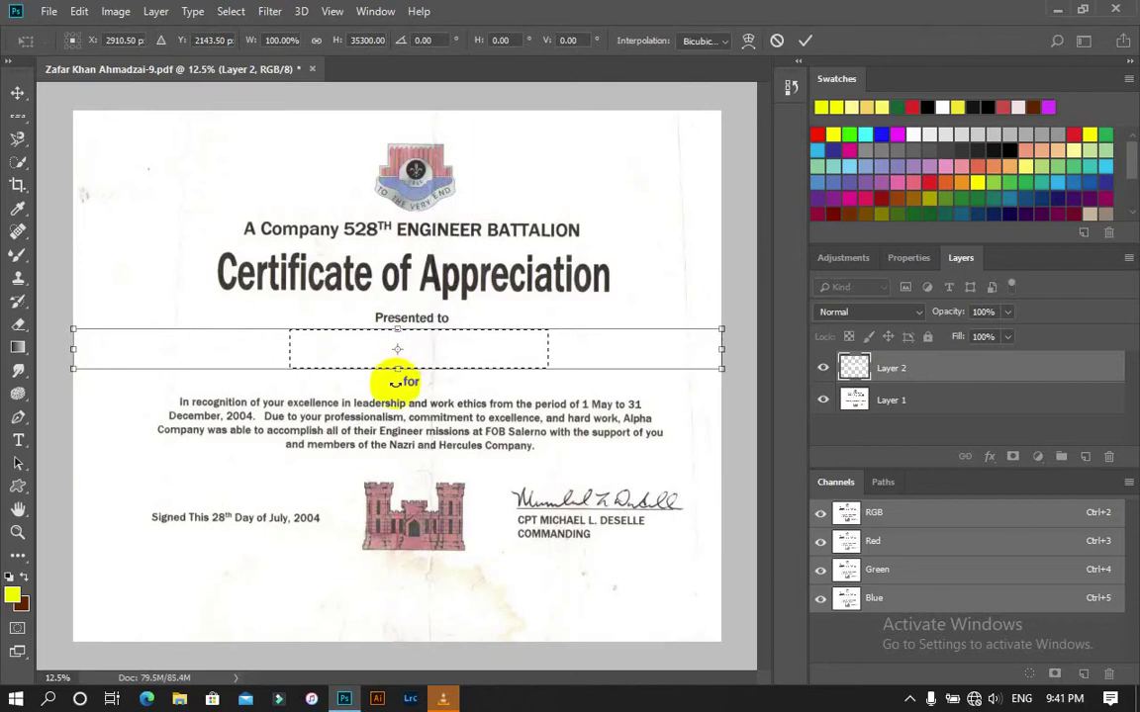
pyautogui.click(803, 41)
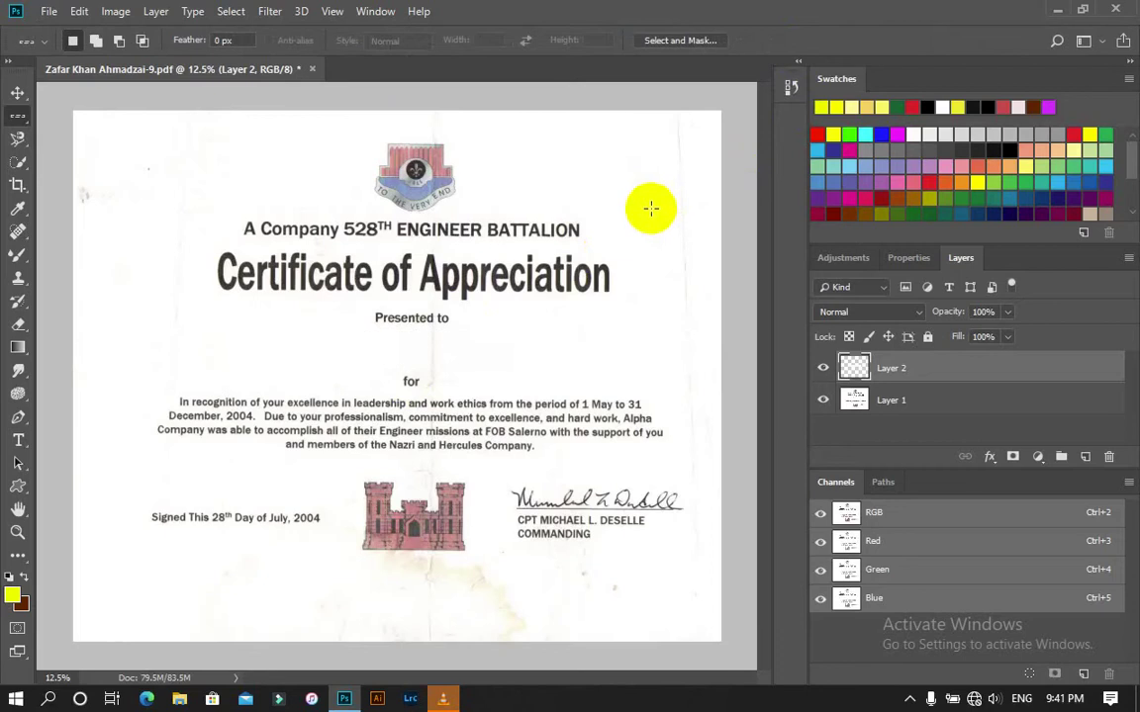
pyautogui.click(650, 207)
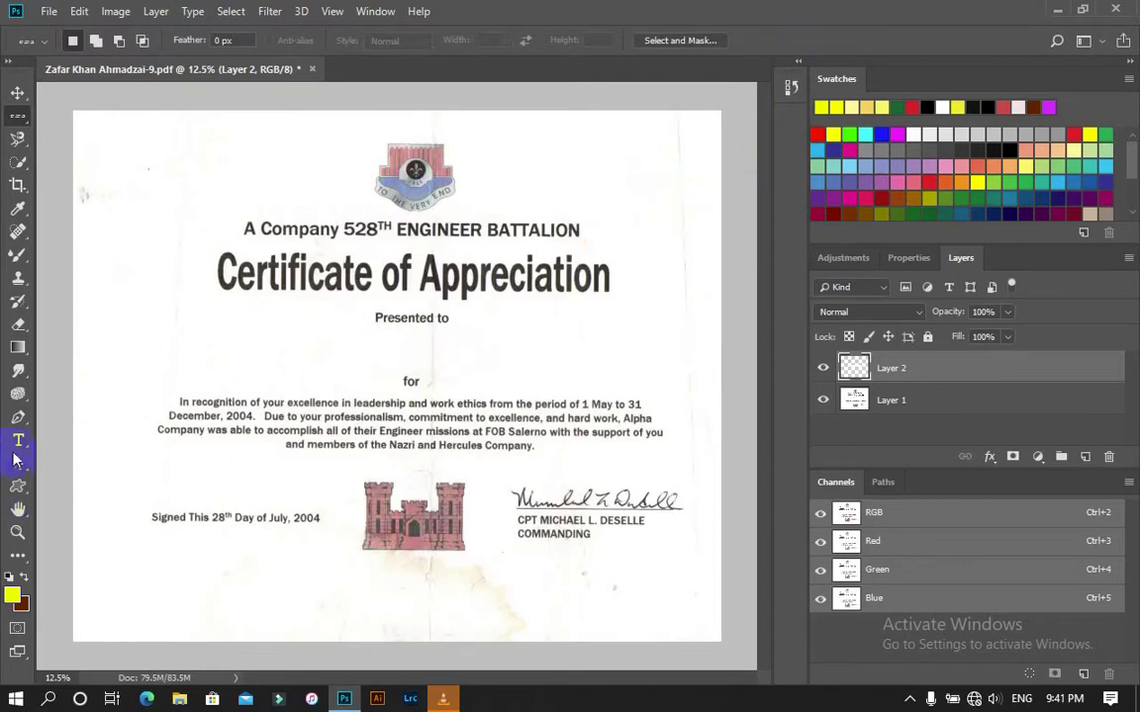
# - Add a text box in the blank area between "Presented to" and "for" and enter the new recipient's full name
pyautogui.click(17, 438)
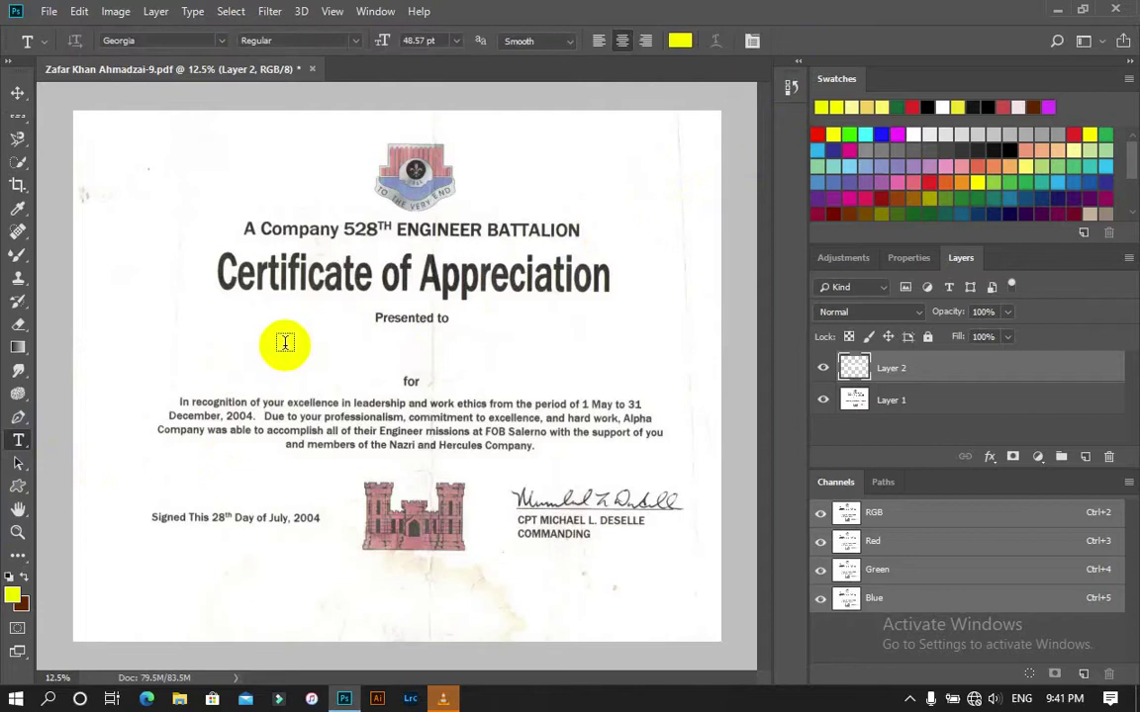
pyautogui.click(282, 330)
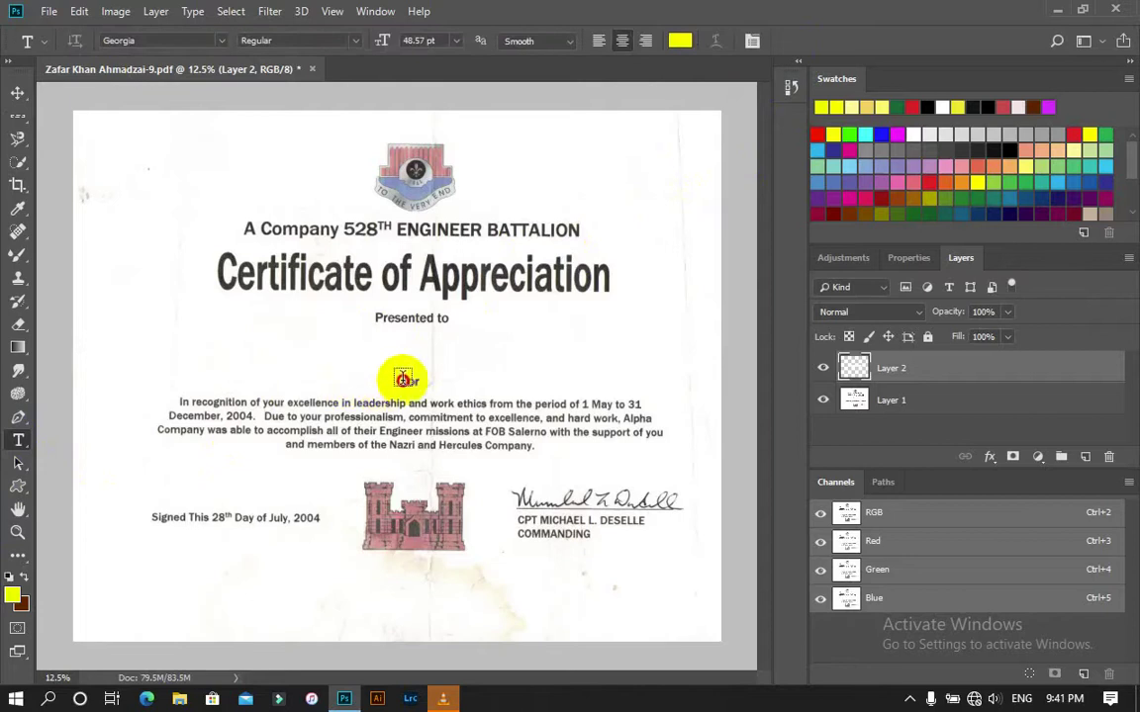
pyautogui.moveTo(468, 365); pyautogui.dragTo(458, 345)
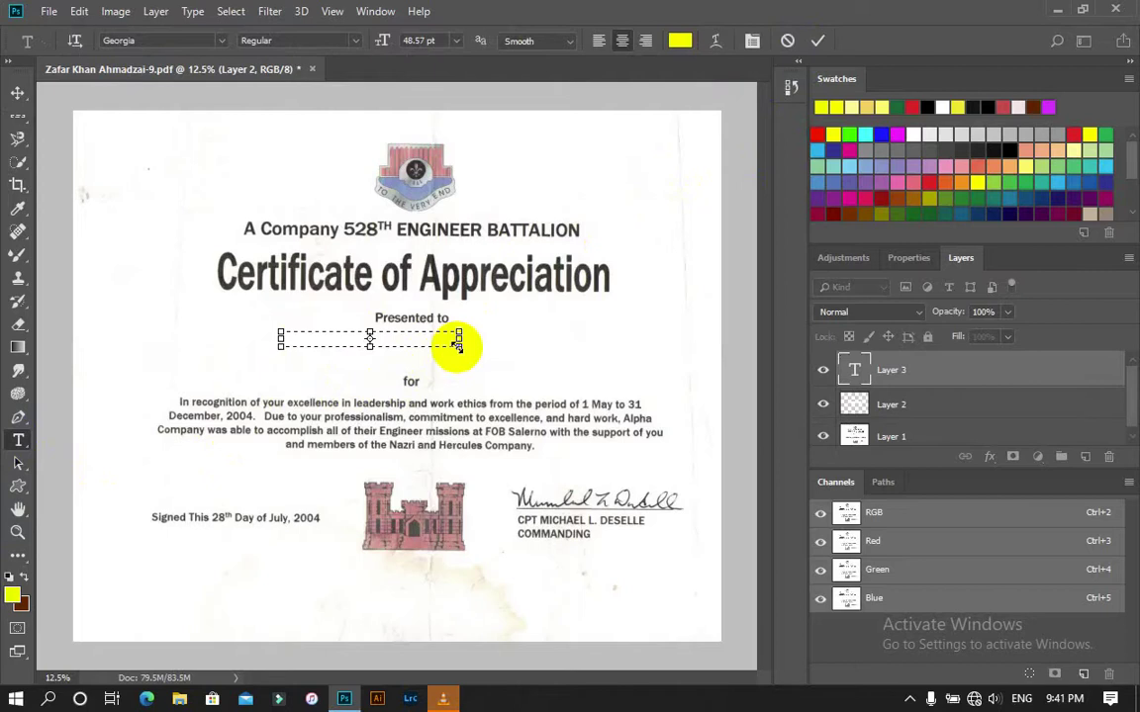
pyautogui.moveTo(457, 342); pyautogui.dragTo(436, 347)
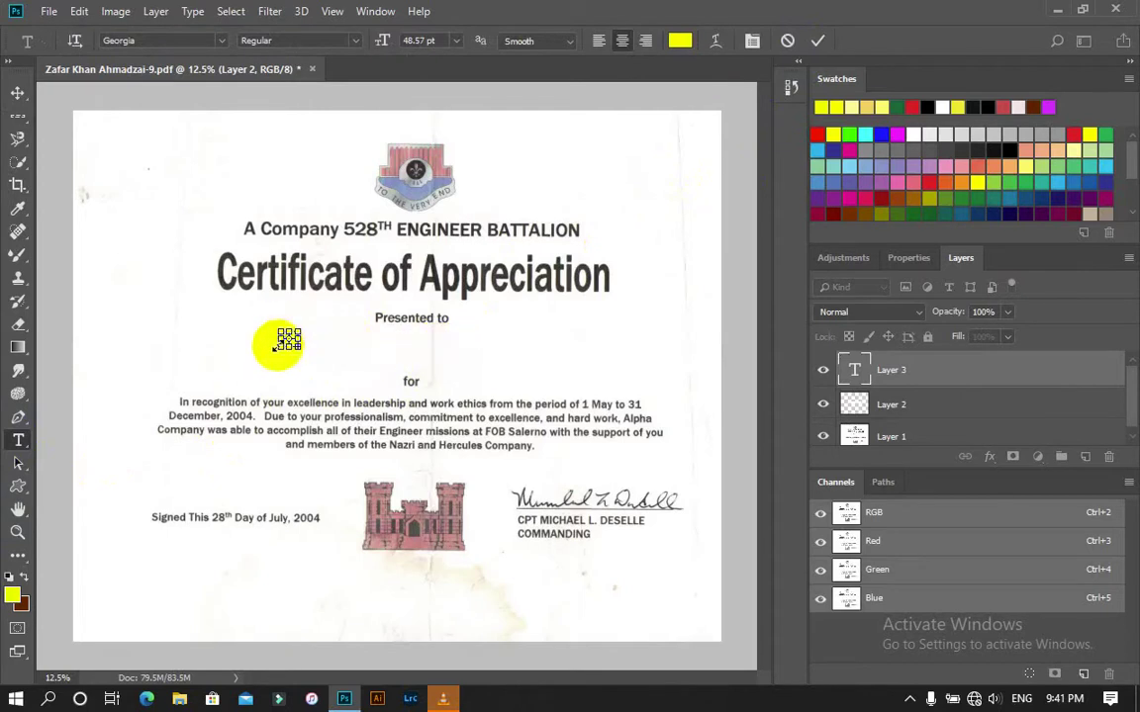
pyautogui.moveTo(299, 344); pyautogui.dragTo(458, 344)
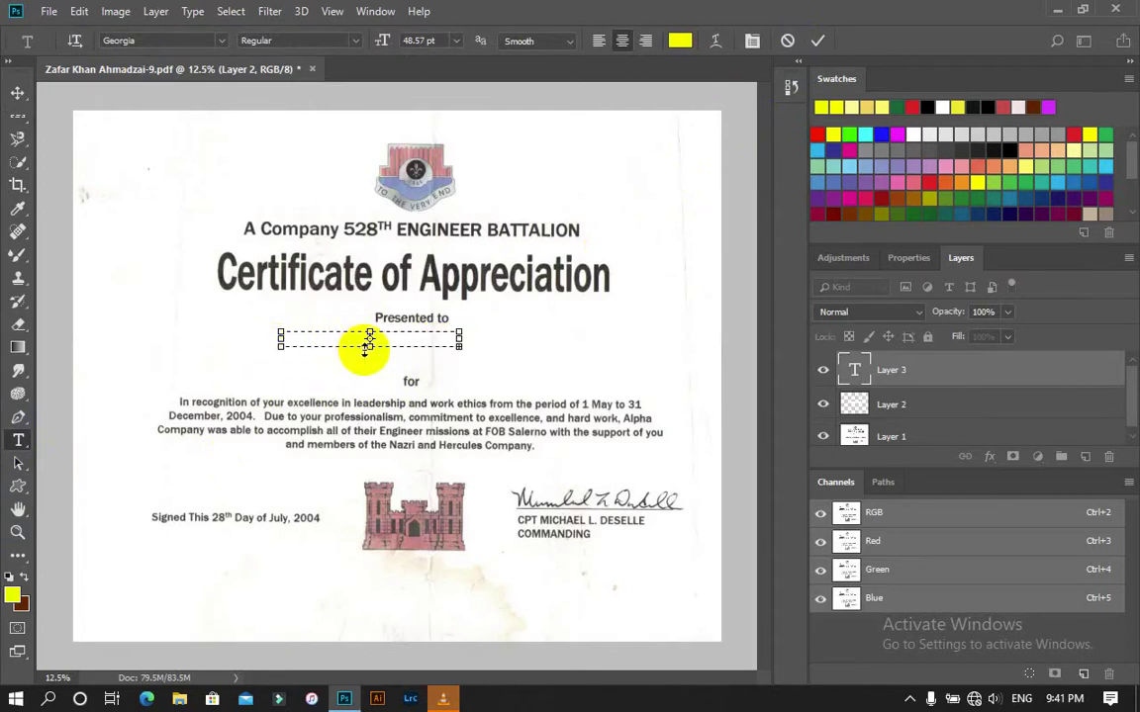
pyautogui.moveTo(368, 347); pyautogui.dragTo(367, 375)
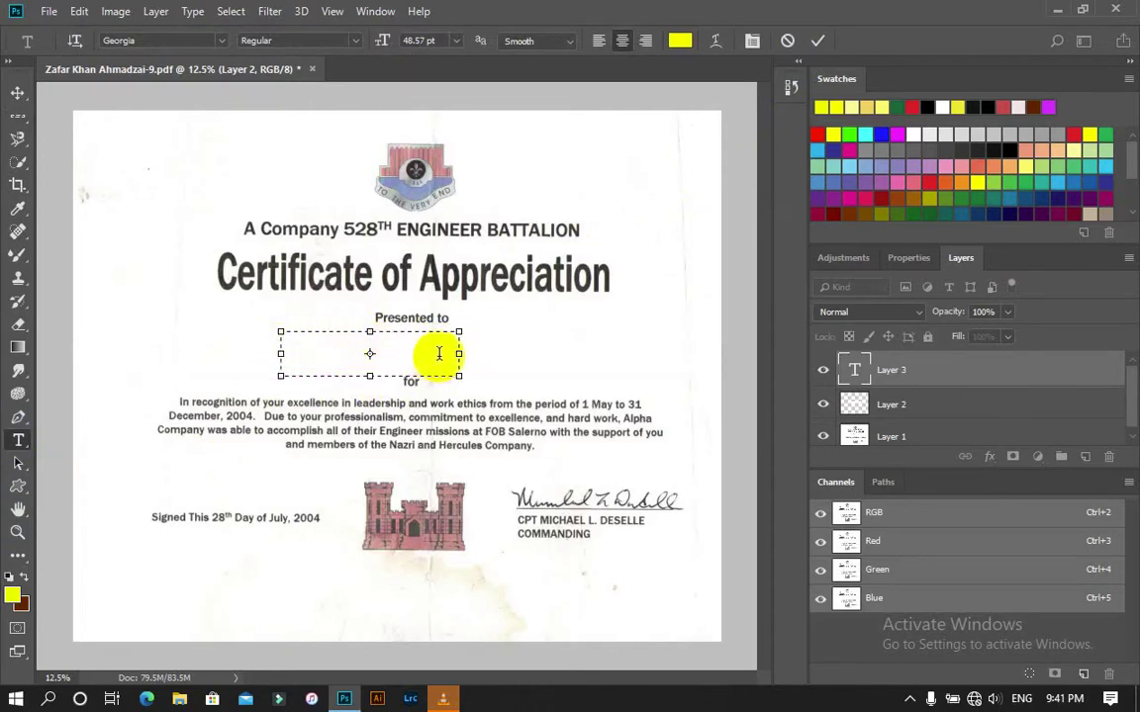
pyautogui.moveTo(461, 353); pyautogui.dragTo(536, 368)
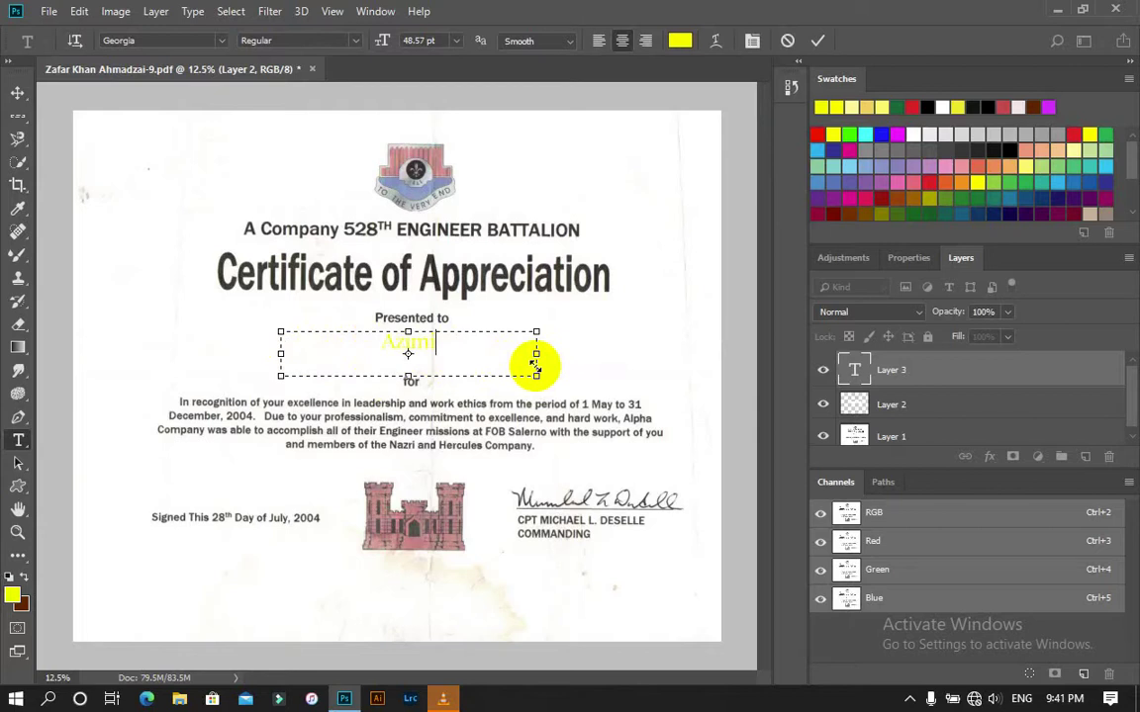
pyautogui.write('madzai')
# - Recolor the whole recipient name to dark brown 3d352d sampled from the "Certificate of Appreciation" title and commit the text
pyautogui.click(690, 45)
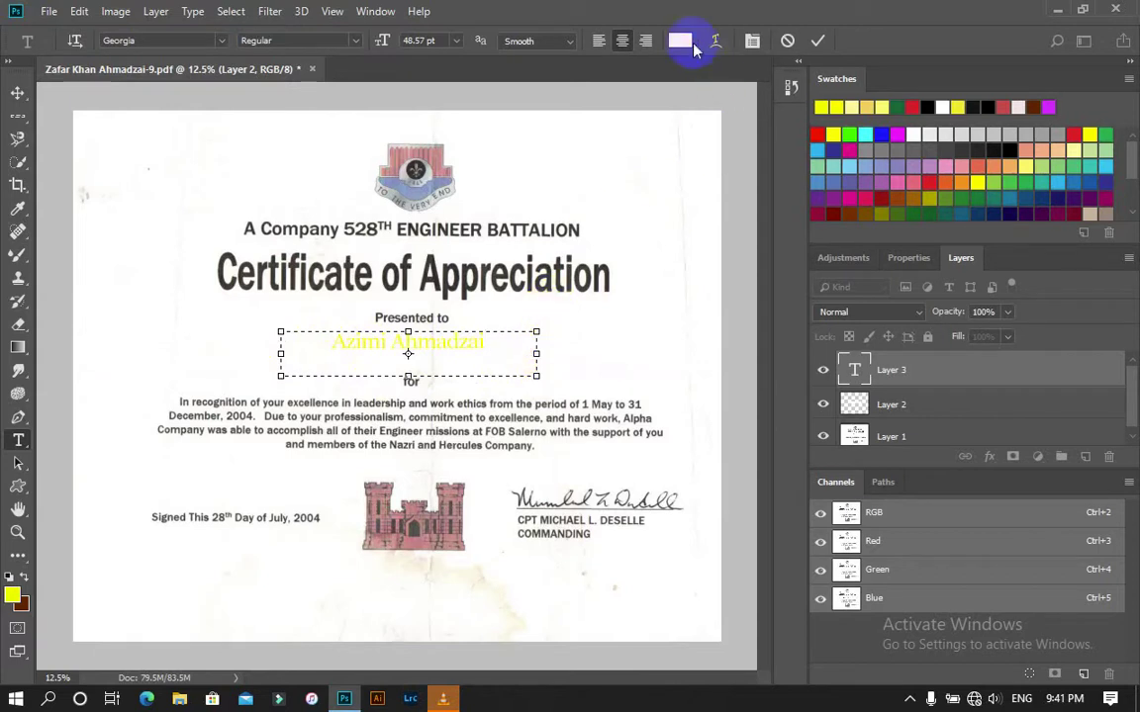
pyautogui.hotkey('ctrl', 'a')
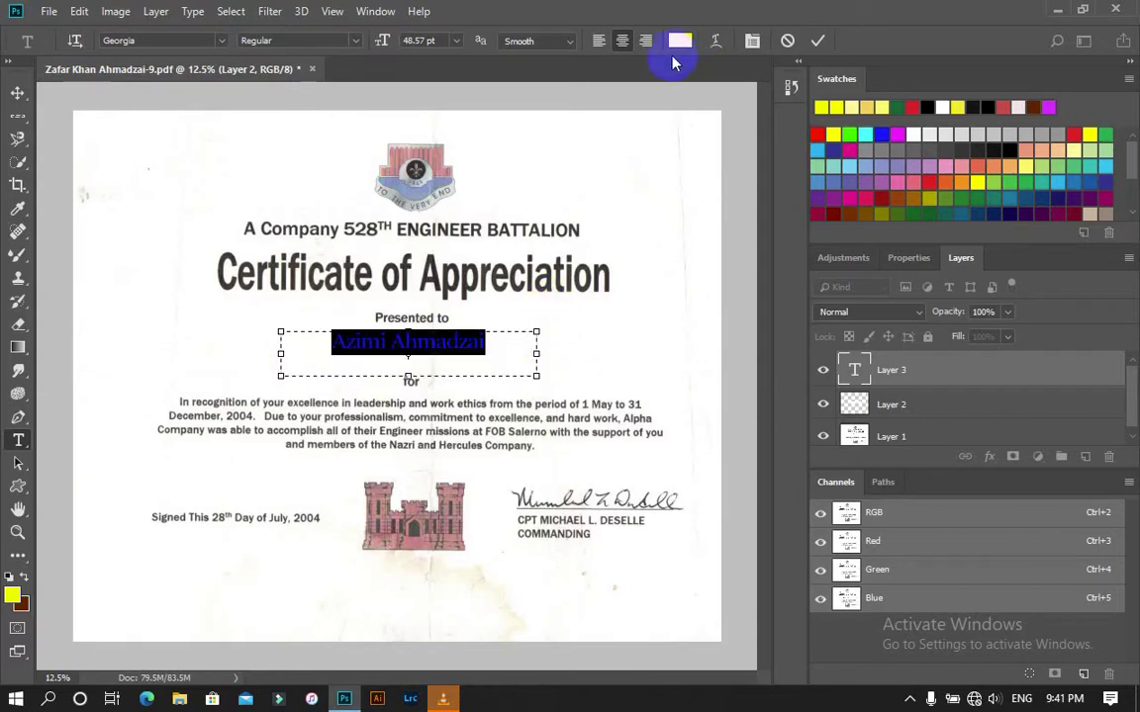
pyautogui.click(677, 44)
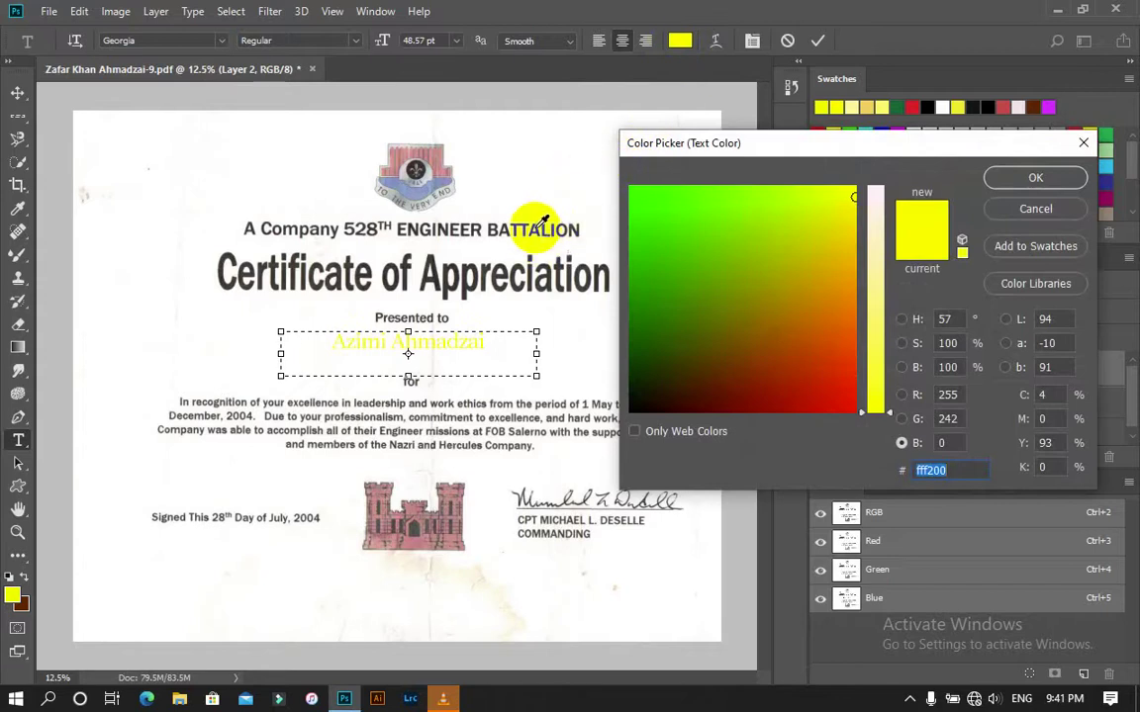
pyautogui.click(544, 284)
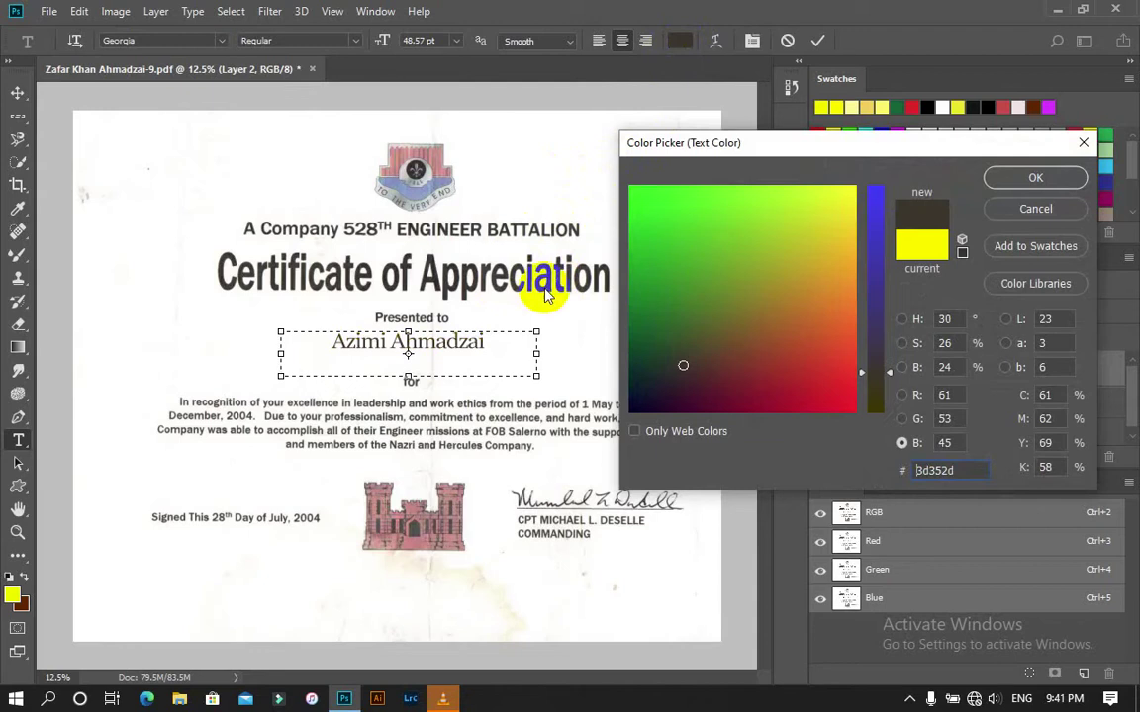
pyautogui.click(1031, 178)
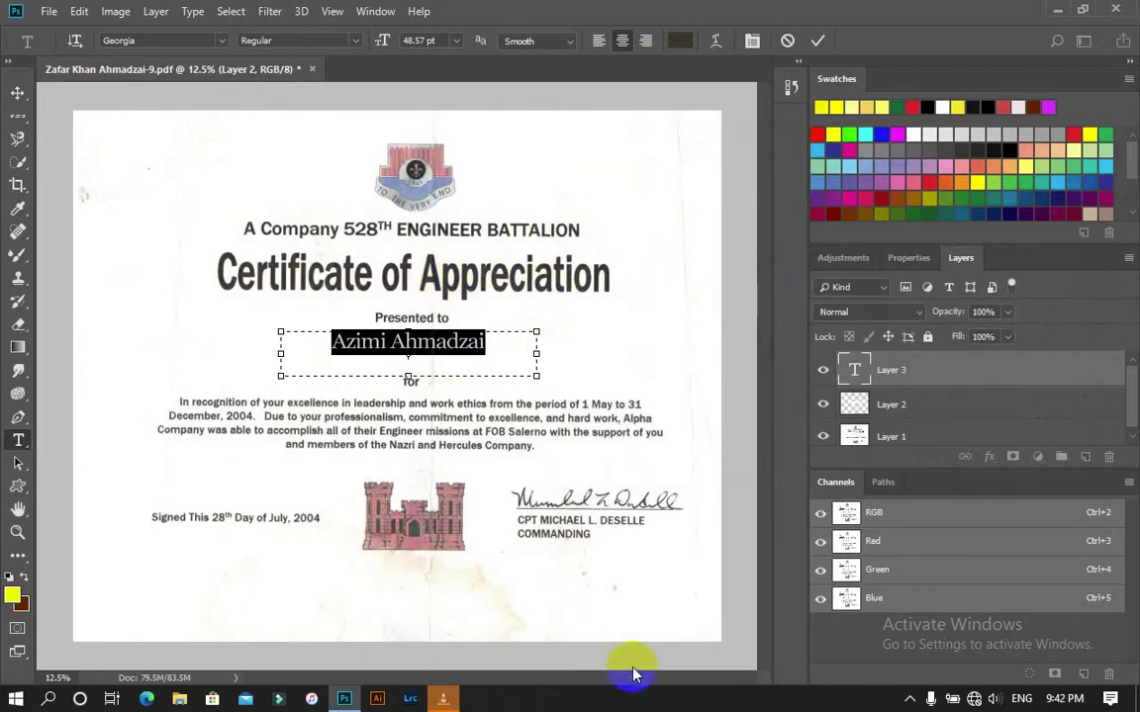
pyautogui.click(816, 43)
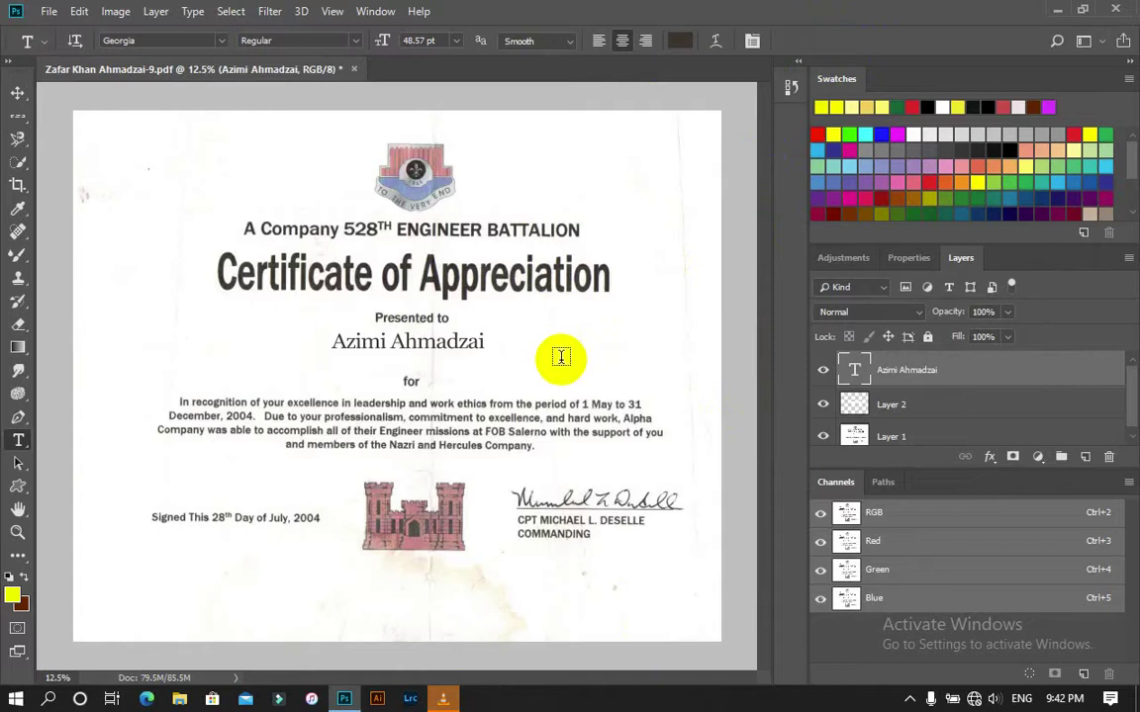
pyautogui.press('v')
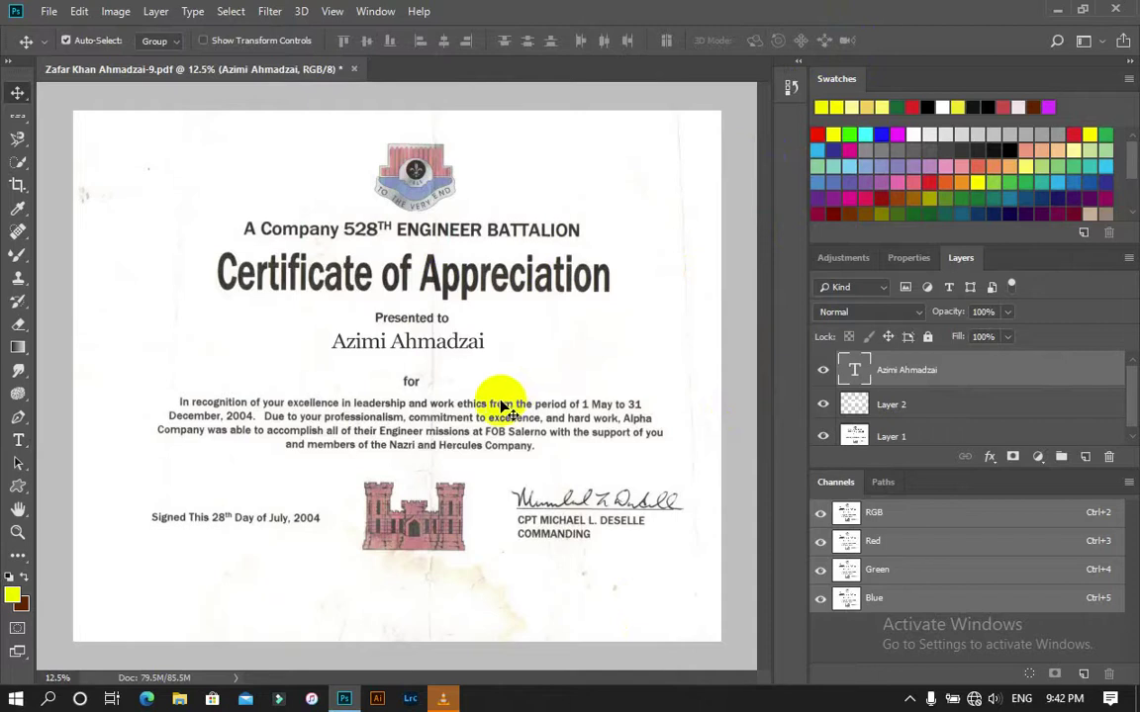
pyautogui.press('t')
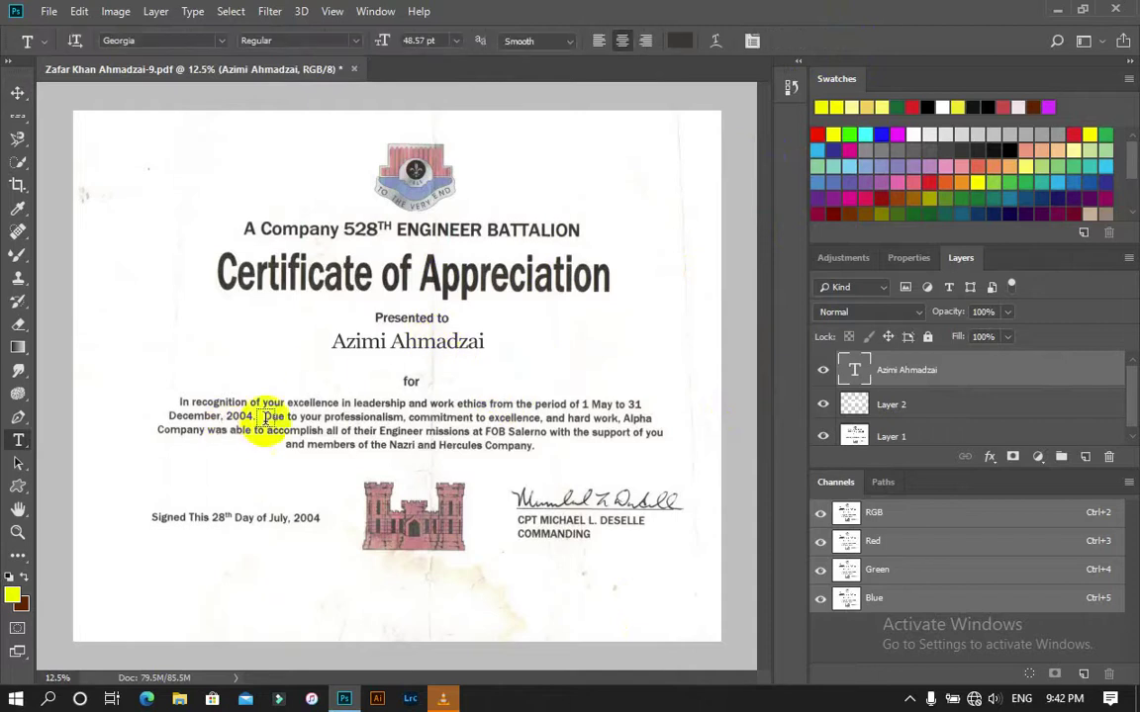
pyautogui.click(405, 348)
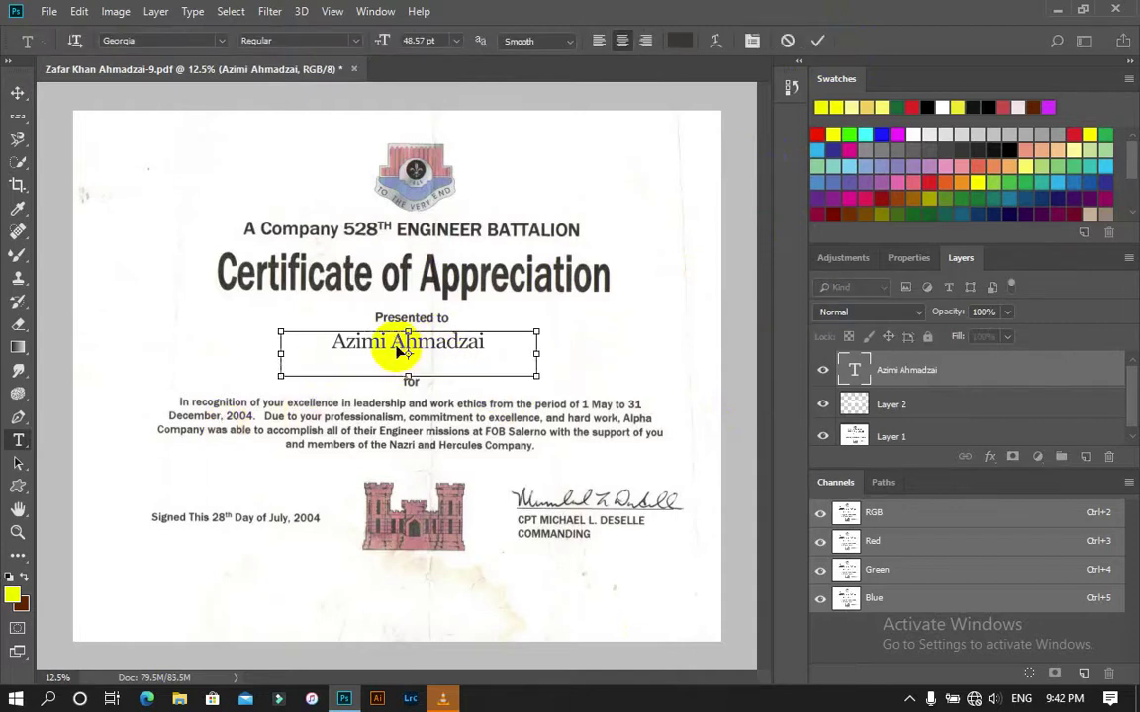
pyautogui.hotkey('ctrl', 'a')
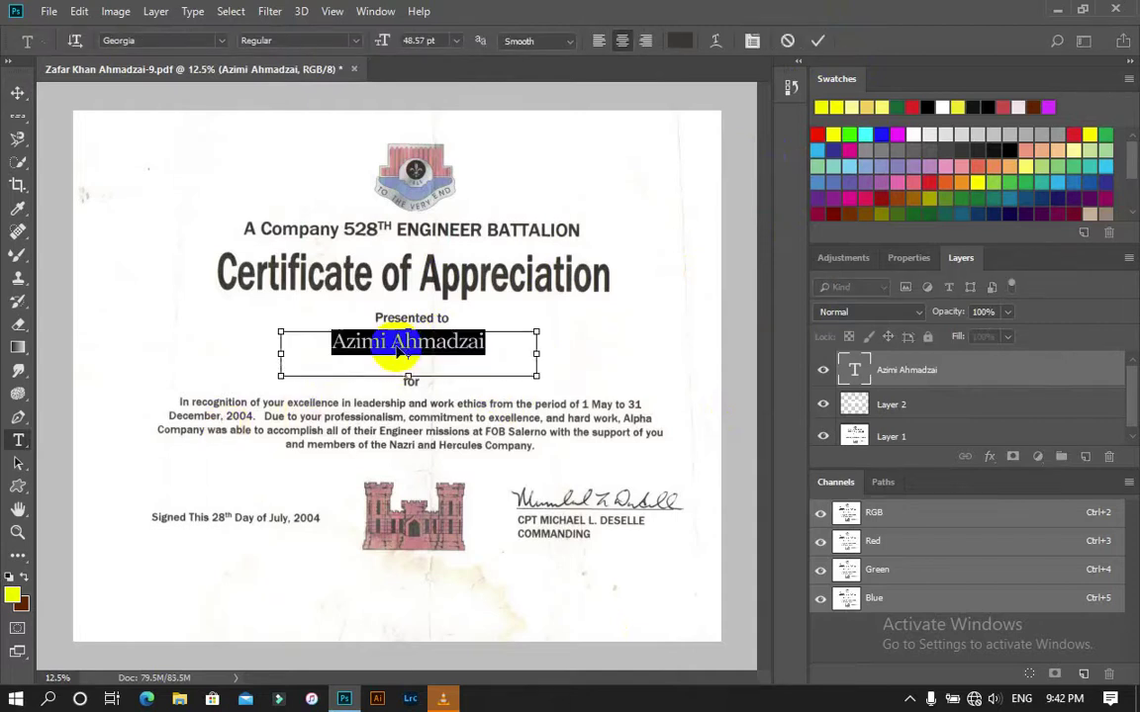
pyautogui.click(223, 42)
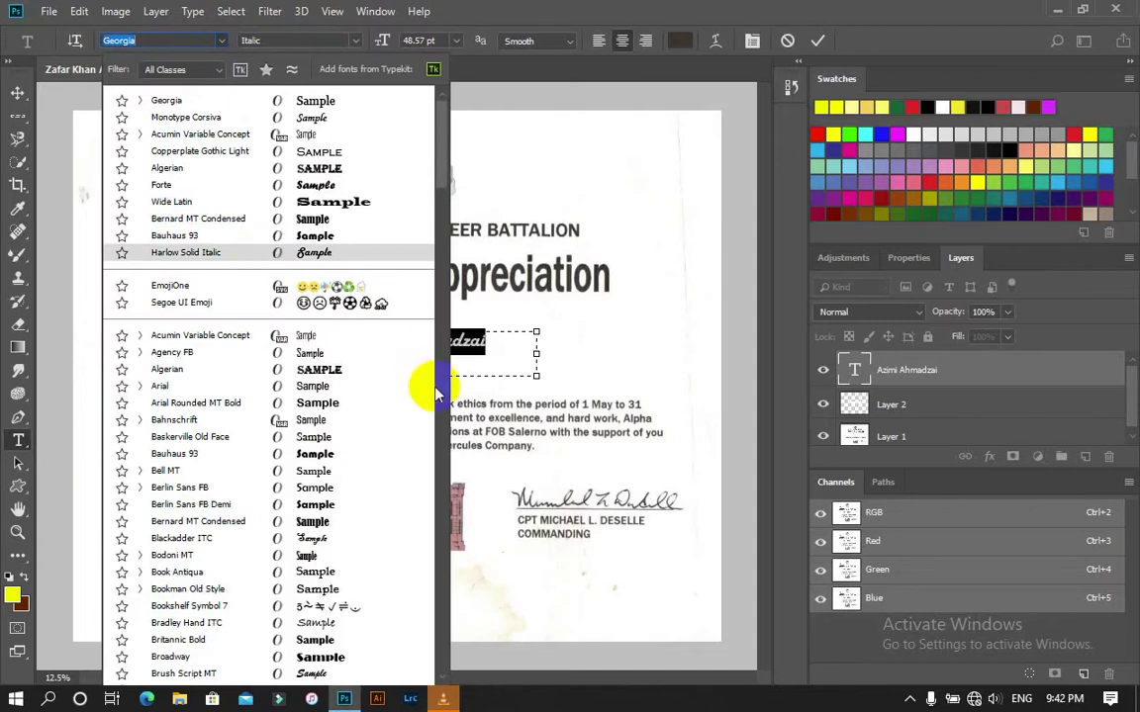
pyautogui.click(817, 45)
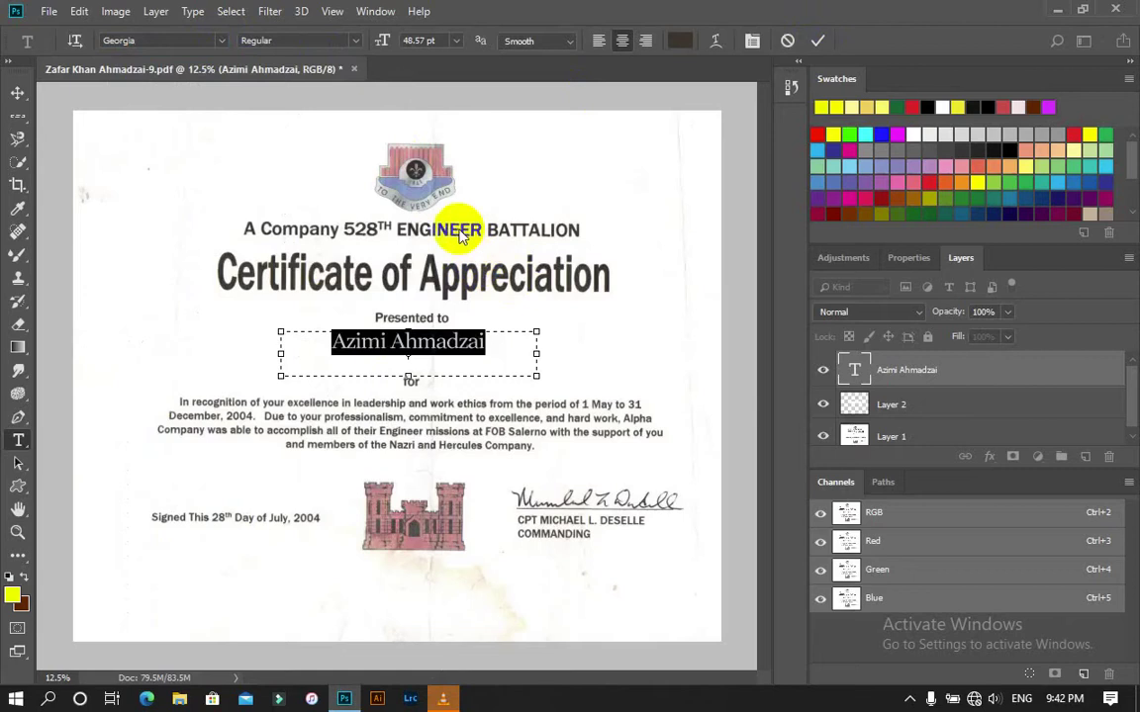
pyautogui.write('Y')
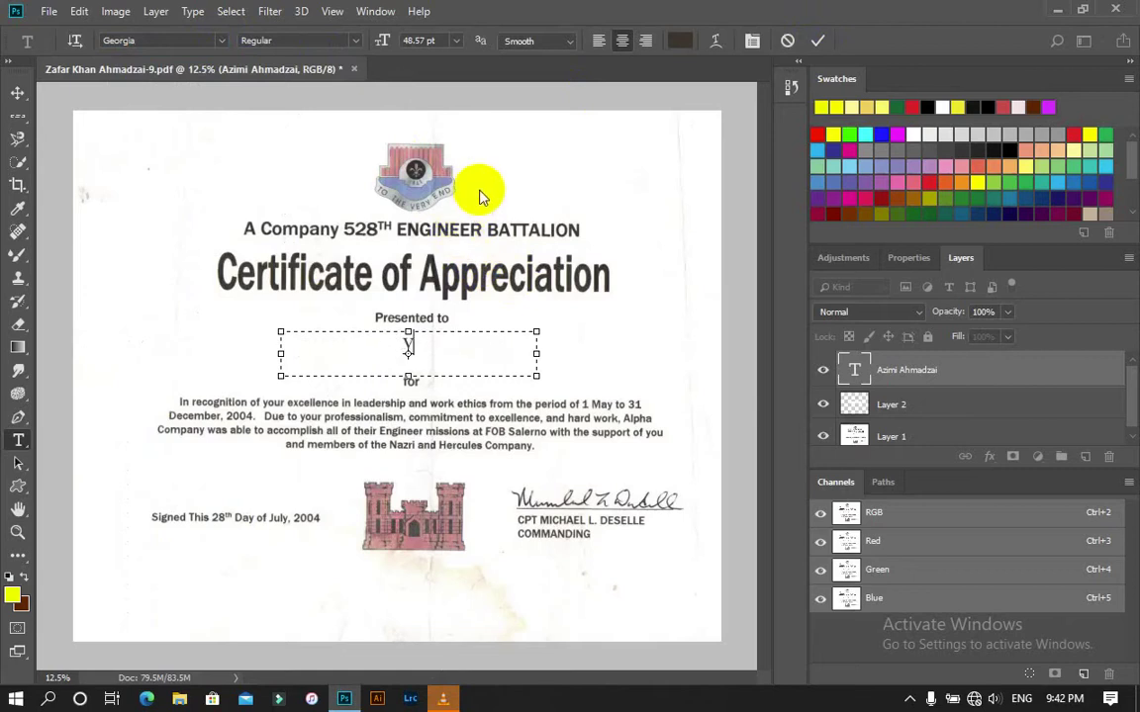
pyautogui.hotkey('ctrl', 'z')
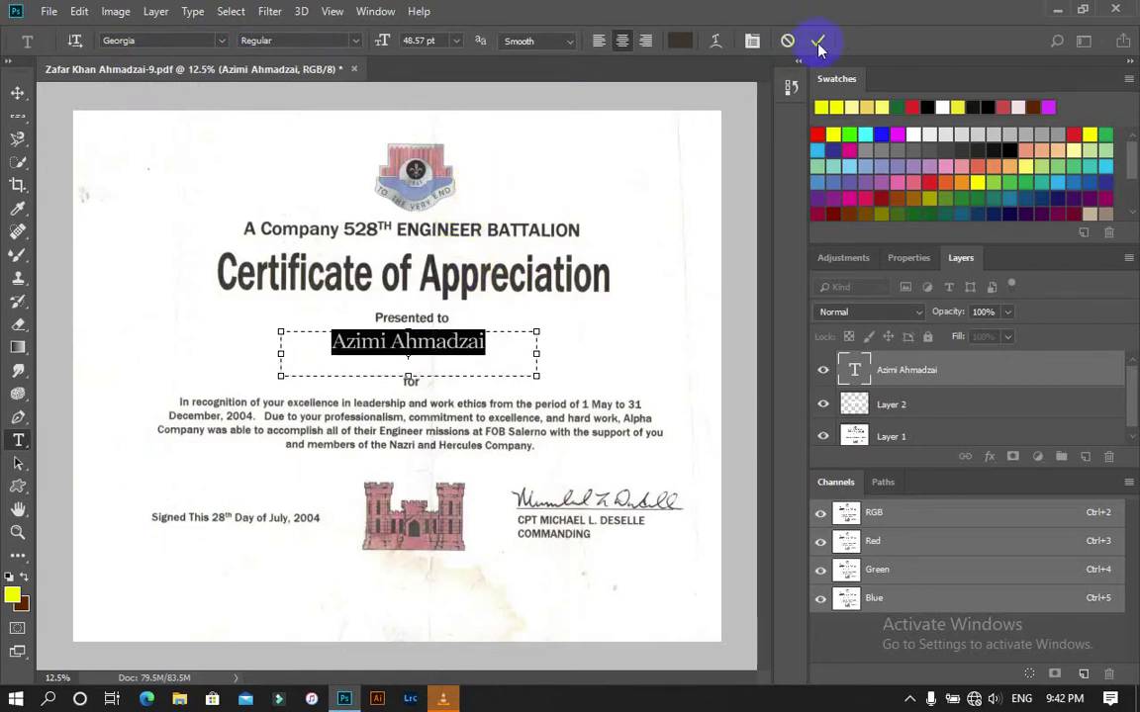
pyautogui.click(817, 41)
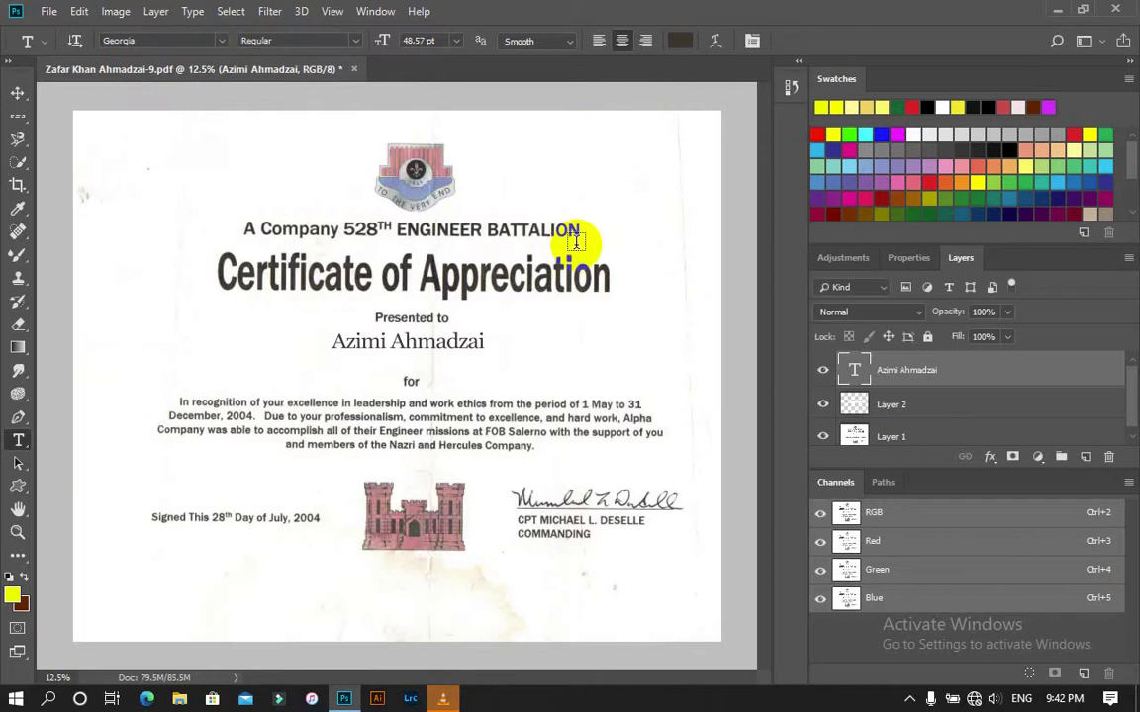
# - Move the recipient's name away from the center to the right side of the certificate, clear of the "Presented to" column
pyautogui.press('v')
pyautogui.moveTo(580, 178)
pyautogui.mouseDown()
pyautogui.moveTo(671, 188)
pyautogui.moveTo(580, 190)
pyautogui.mouseUp()
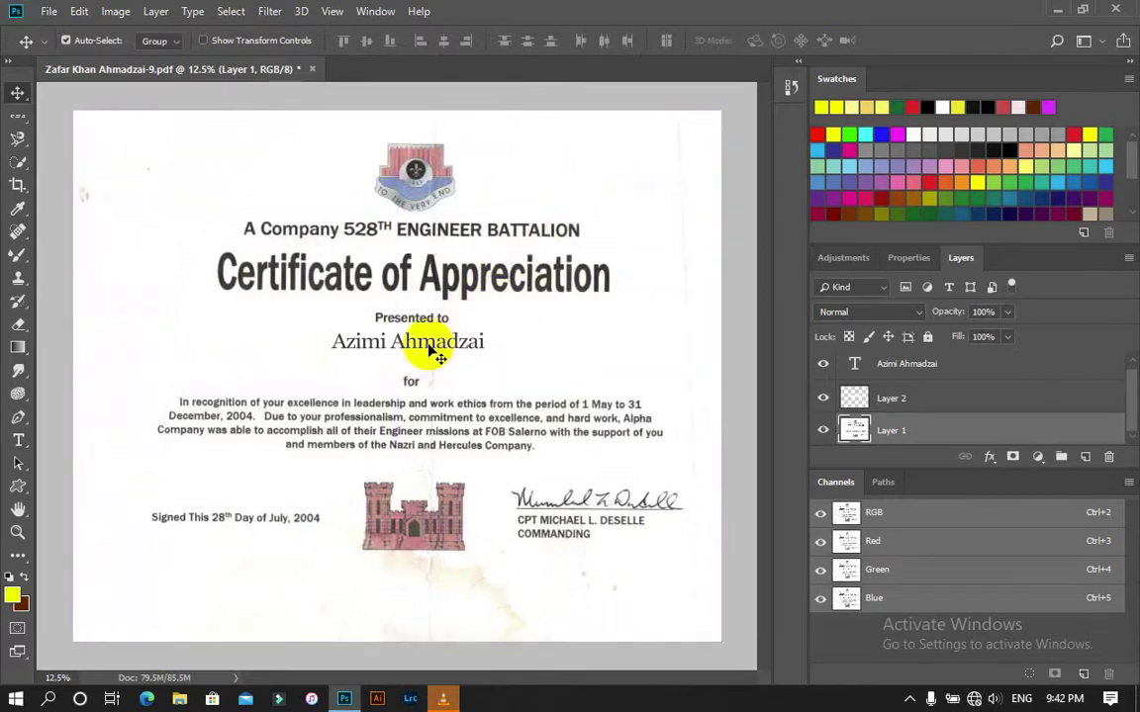
pyautogui.moveTo(439, 356); pyautogui.dragTo(641, 346)
# - Change the font of the whole recipient name to Arial Rounded MT Bold
pyautogui.press('t')
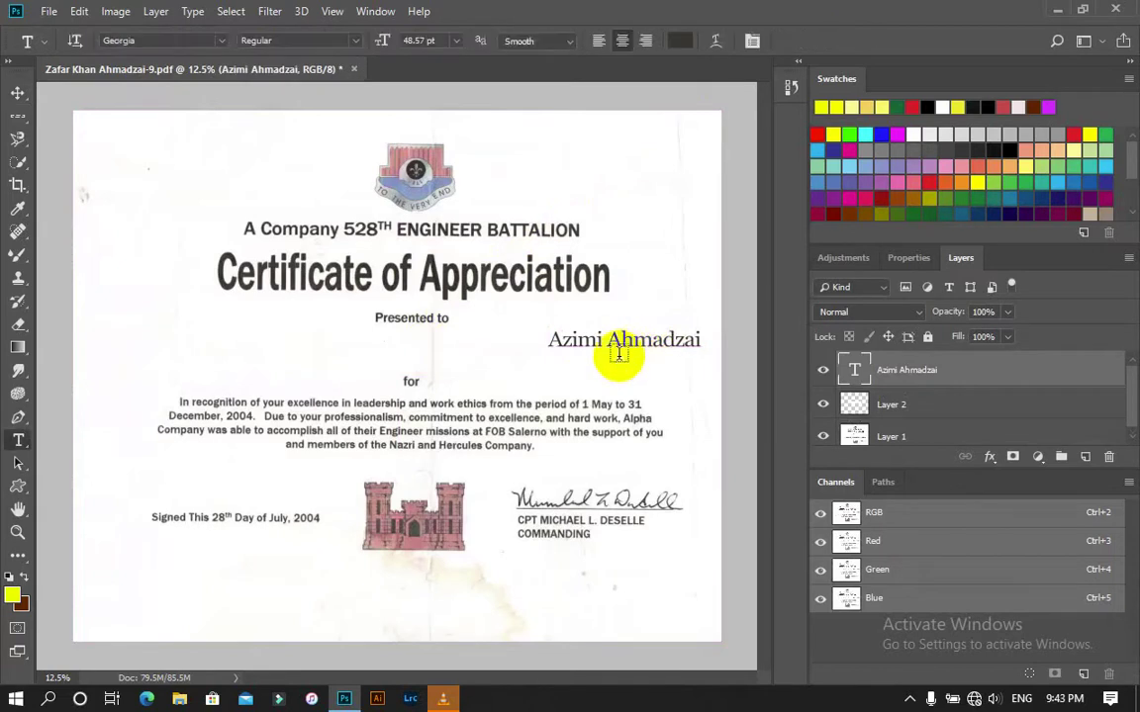
pyautogui.click(619, 339)
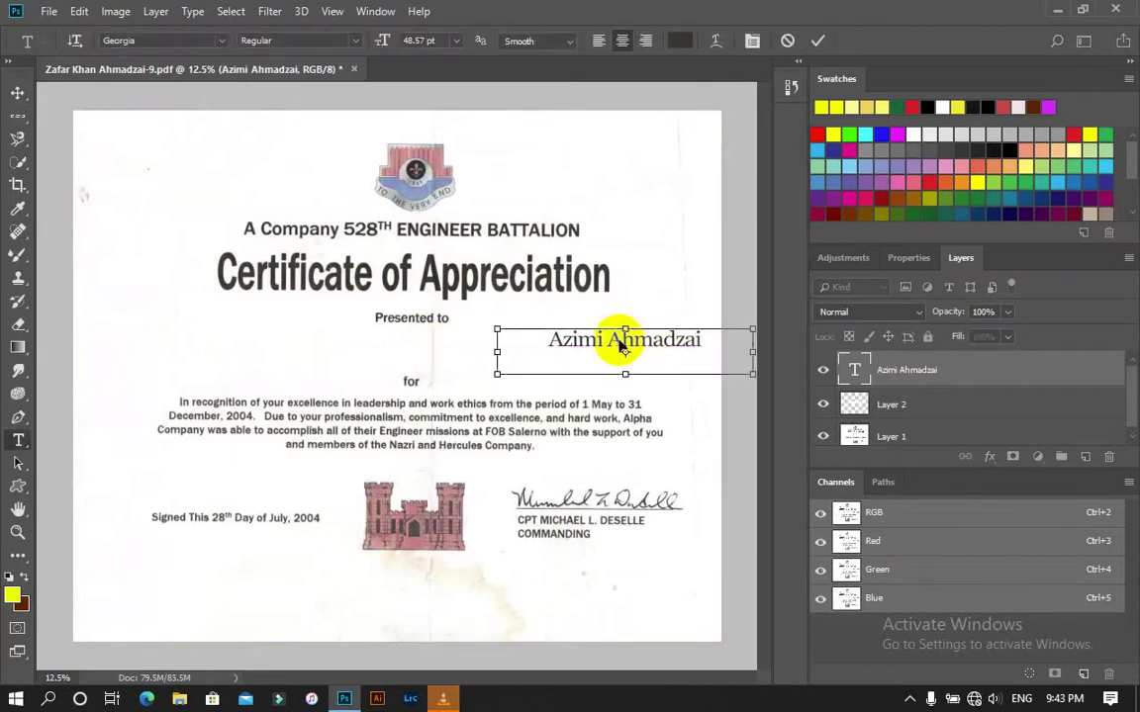
pyautogui.moveTo(700, 341); pyautogui.dragTo(539, 343)
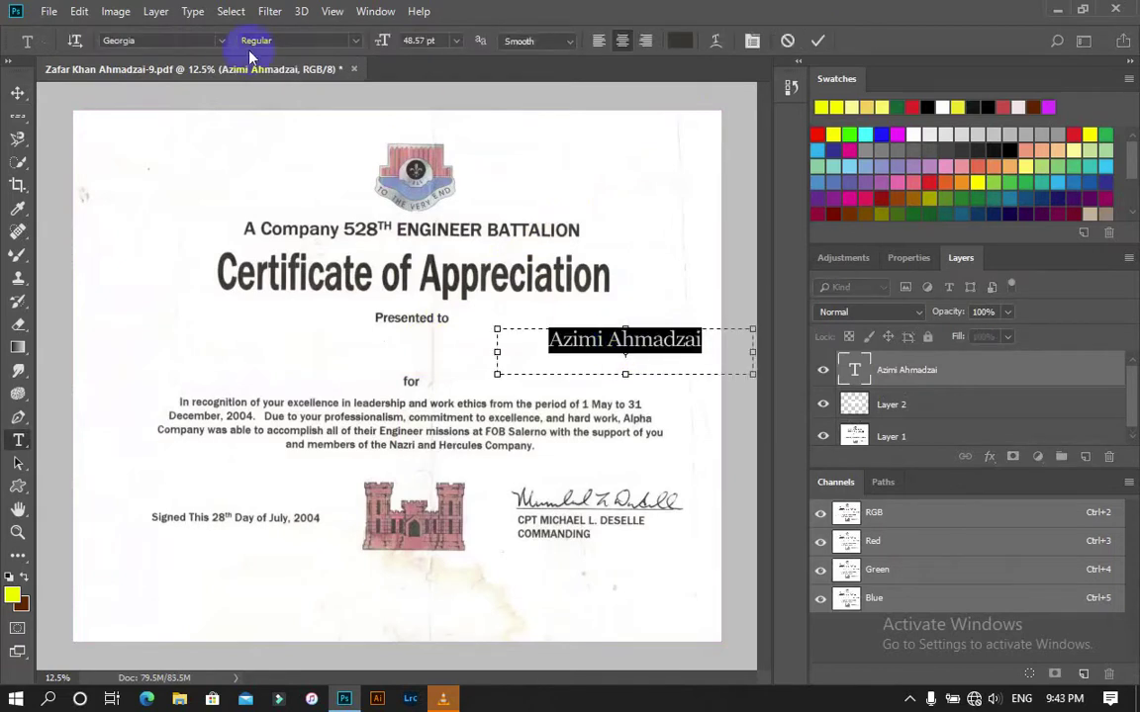
pyautogui.click(222, 42)
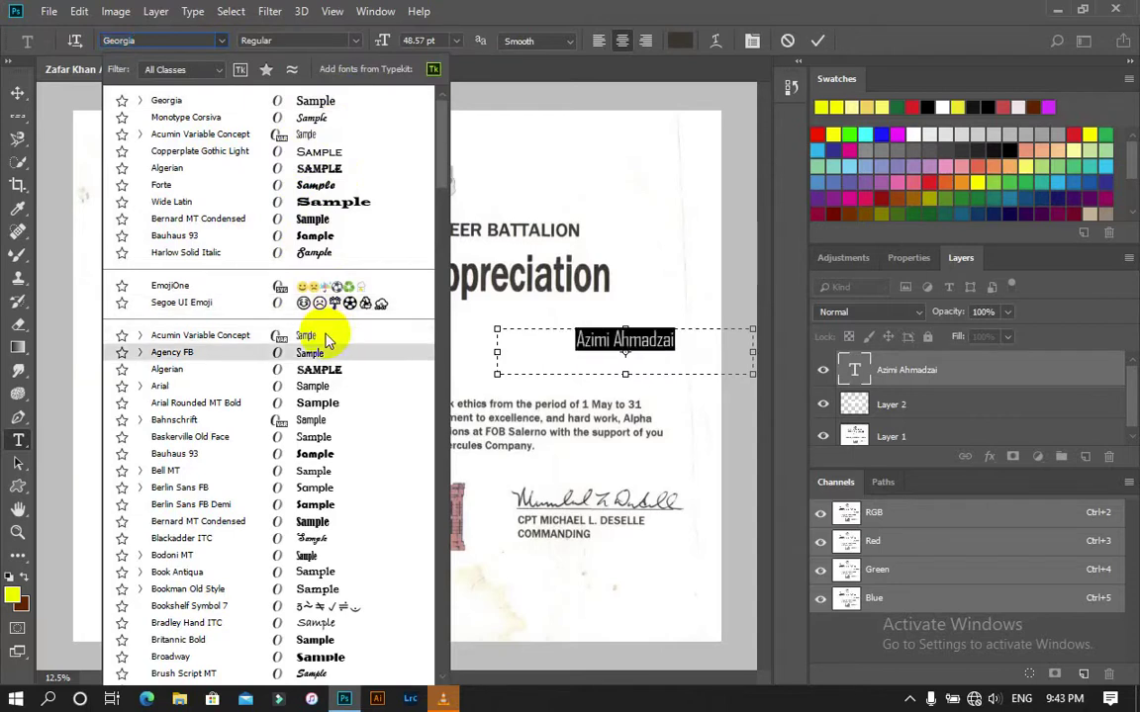
pyautogui.press('Down')
pyautogui.press('Down')
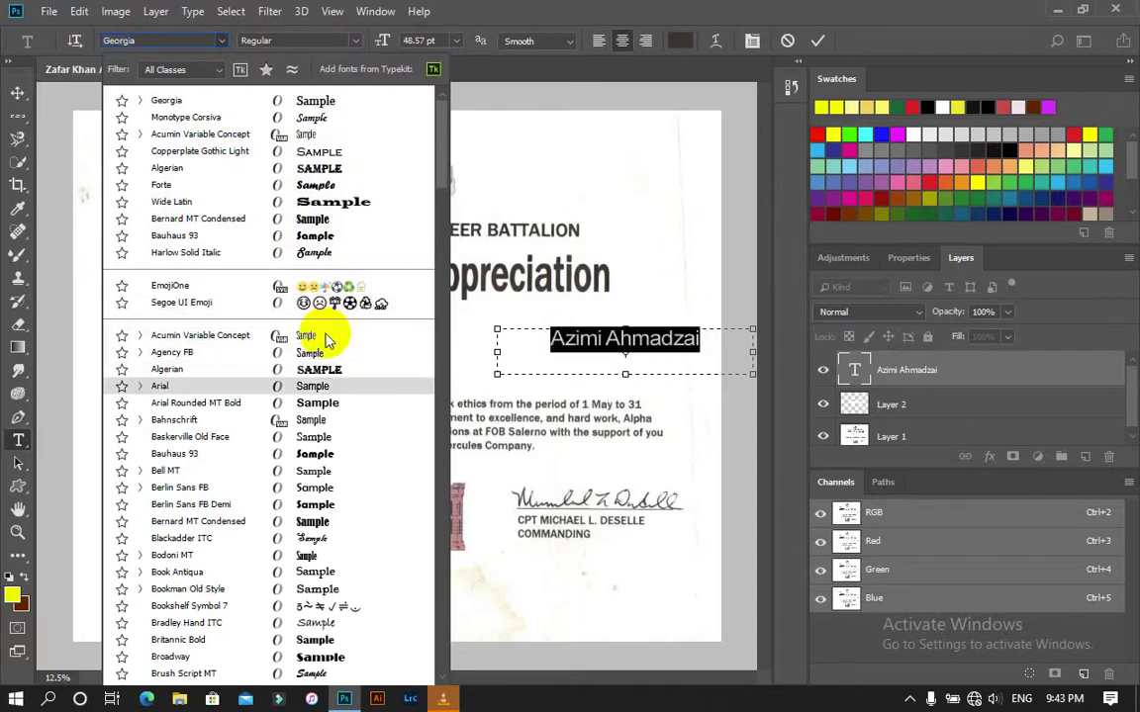
pyautogui.press('Down')
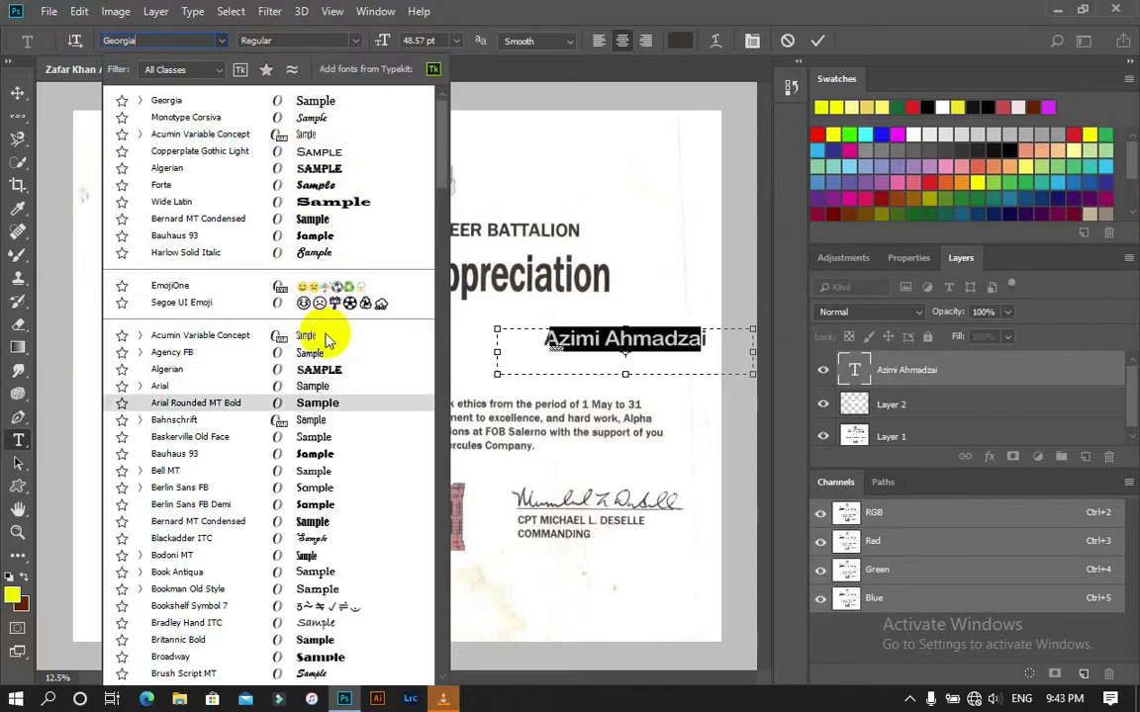
pyautogui.press('Down')
pyautogui.press('Up')
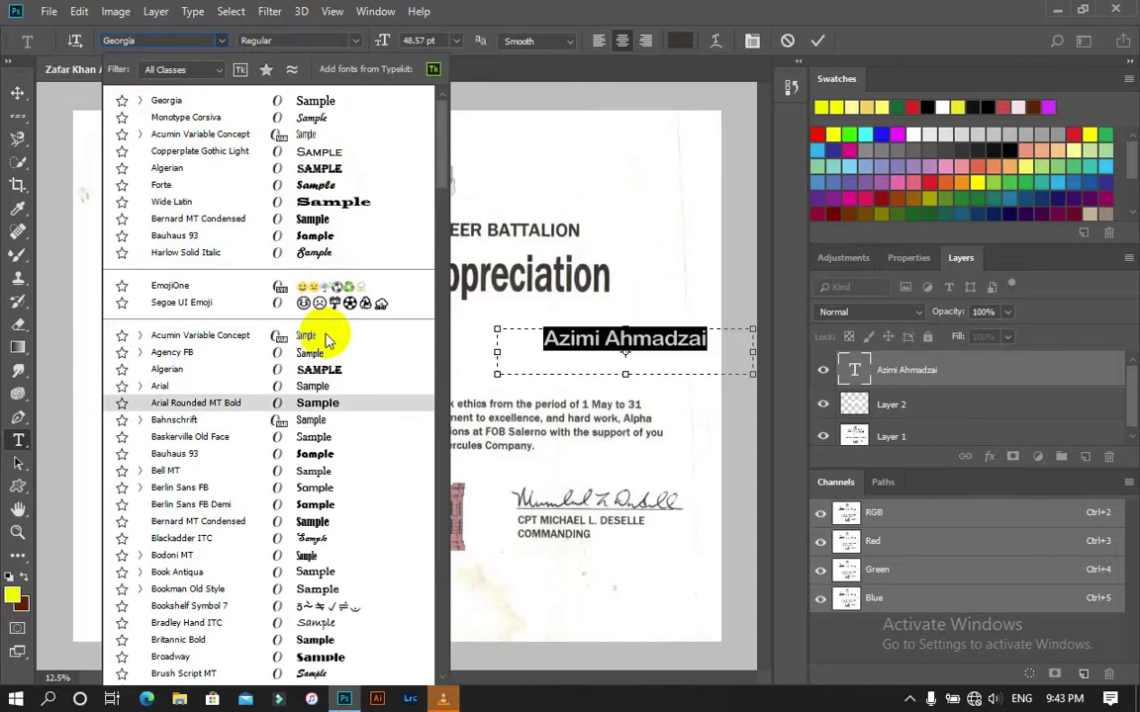
pyautogui.click(319, 404)
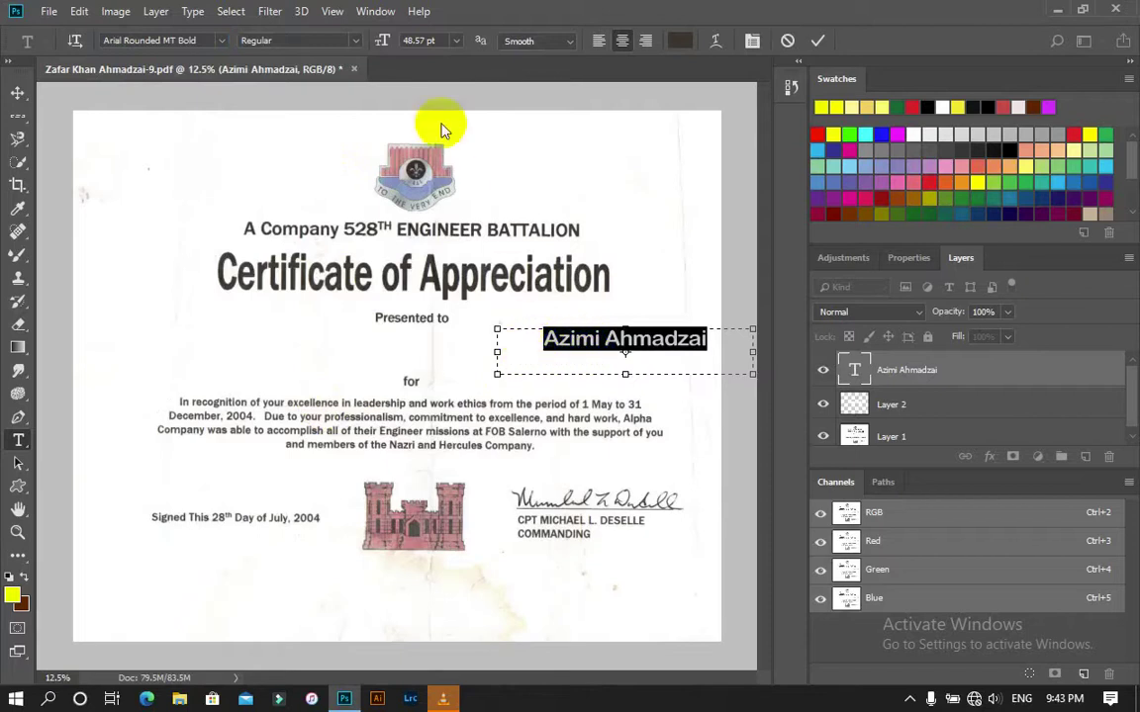
# - Increase the recipient name's font size to 66.57 pt and commit the text
pyautogui.click(384, 41)
pyautogui.moveTo(384, 41)
pyautogui.mouseDown()
pyautogui.moveTo(368, 40)
pyautogui.moveTo(419, 41)
pyautogui.moveTo(394, 40)
pyautogui.mouseUp()
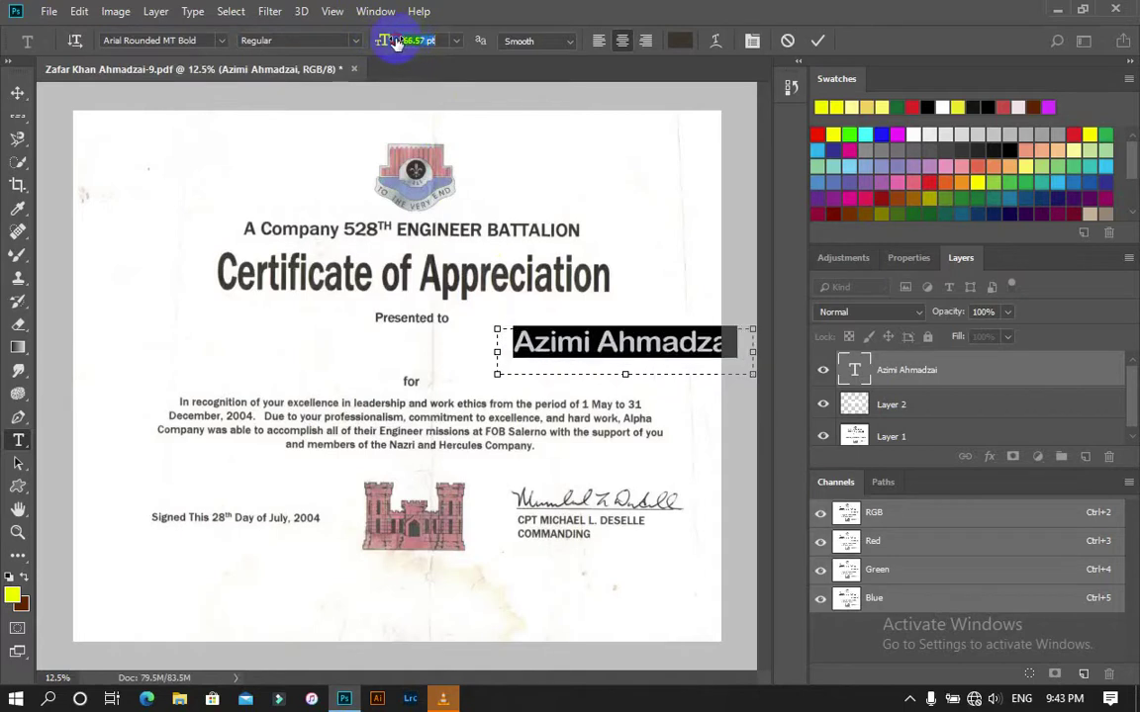
pyautogui.click(817, 41)
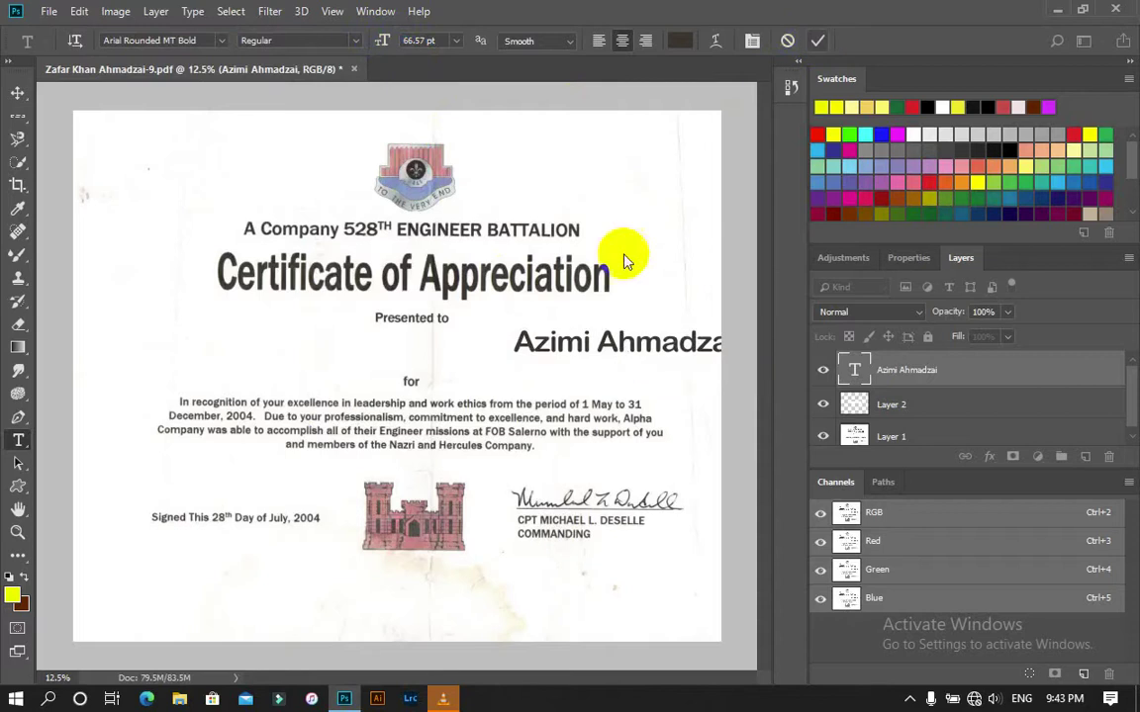
# - Move the recipient's name back to the center between "Presented to" and "for" and nudge it slightly down and left
pyautogui.press('v')
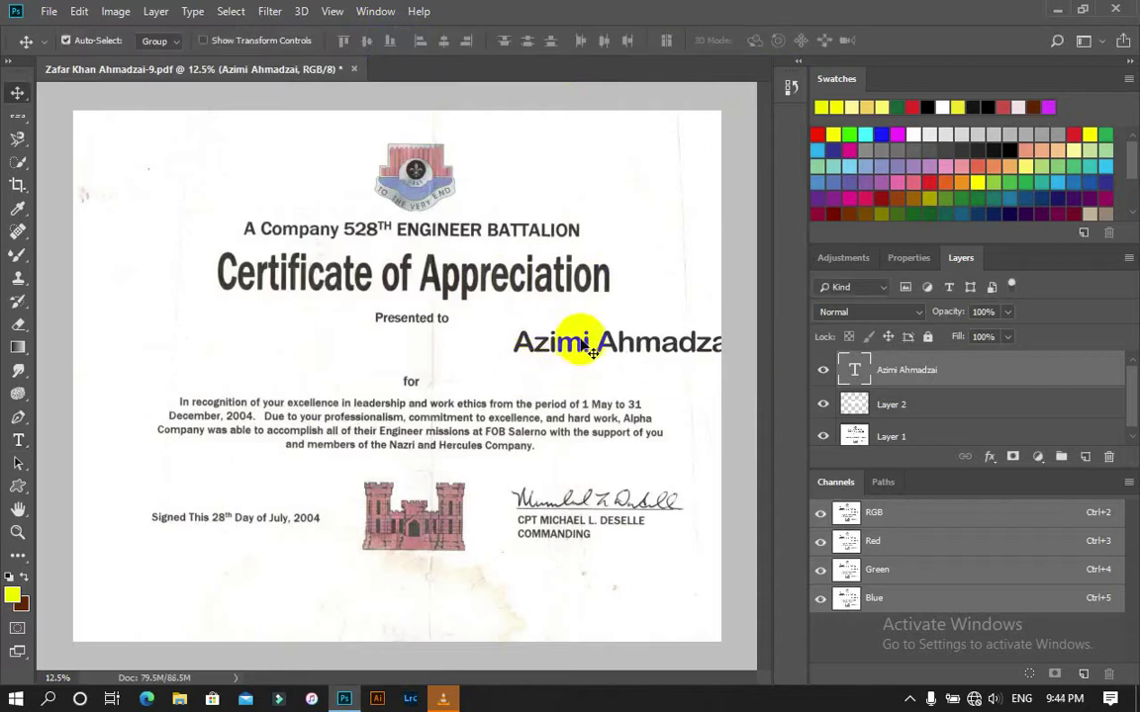
pyautogui.moveTo(571, 358); pyautogui.dragTo(340, 354)
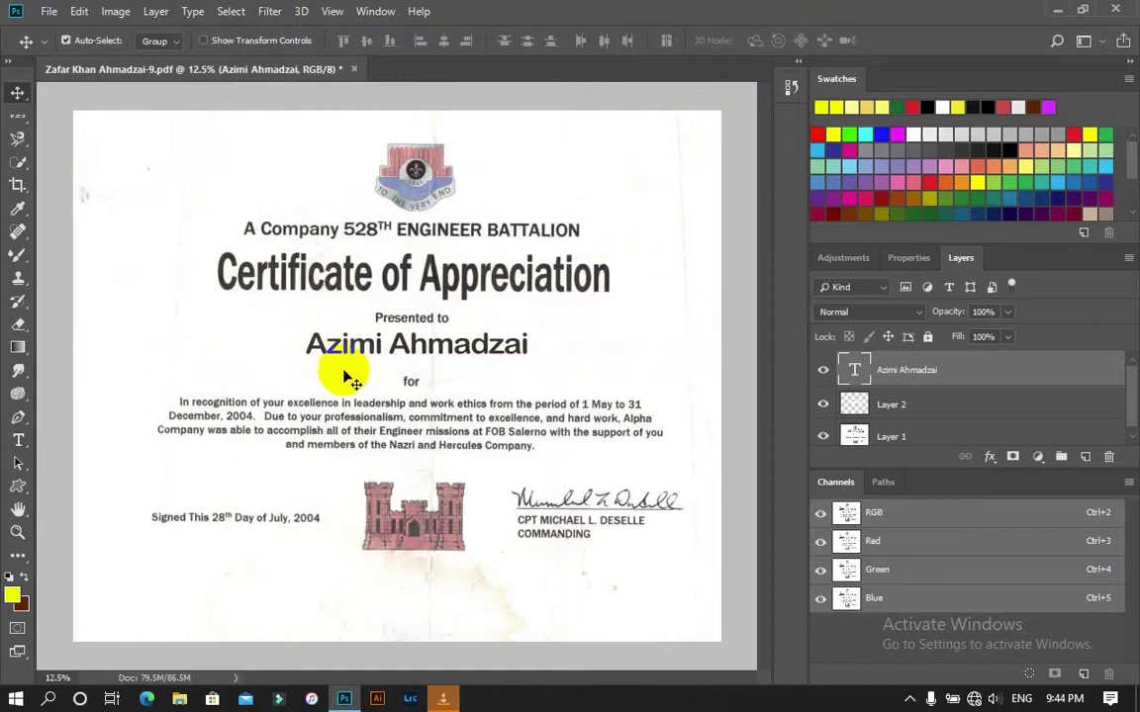
pyautogui.hotkey('shift', 'Down')
pyautogui.hotkey('shift', 'Down')
pyautogui.hotkey('shift', 'Down')
pyautogui.hotkey('shift', 'Left')
pyautogui.hotkey('shift', 'Left')
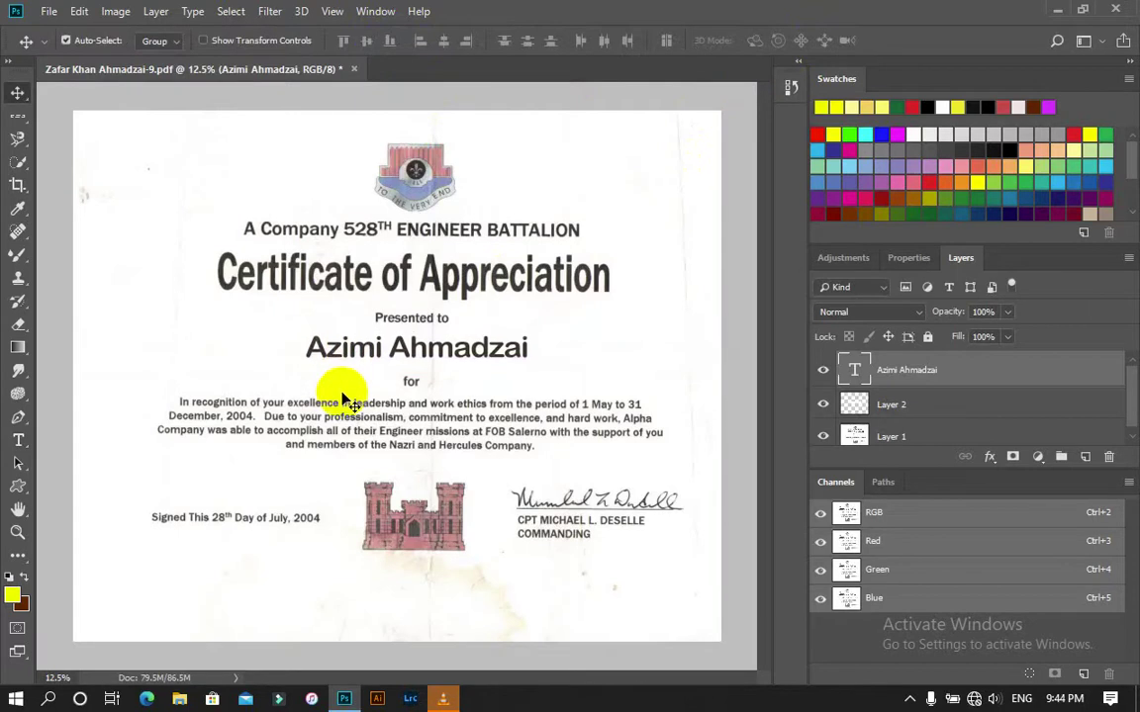
pyautogui.hotkey('shift', 'Left')
pyautogui.hotkey('shift', 'Down')
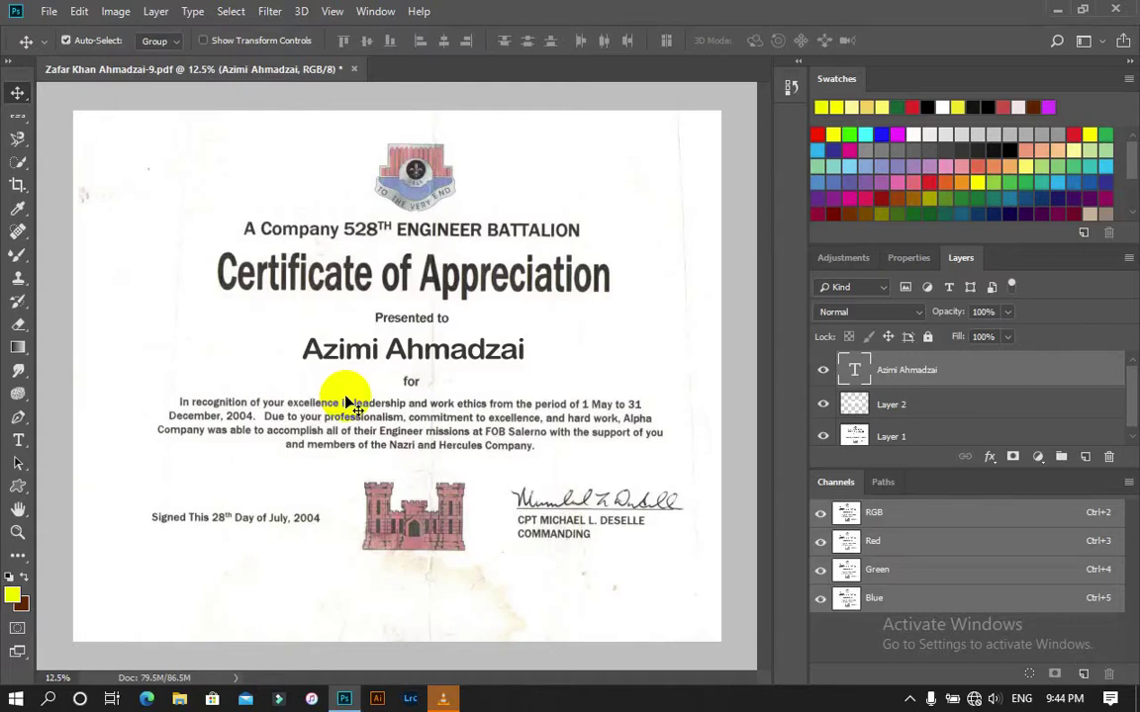
# - Merge the name text layer, Layer 2 and Layer 1 into a single layer
pyautogui.click(954, 433)
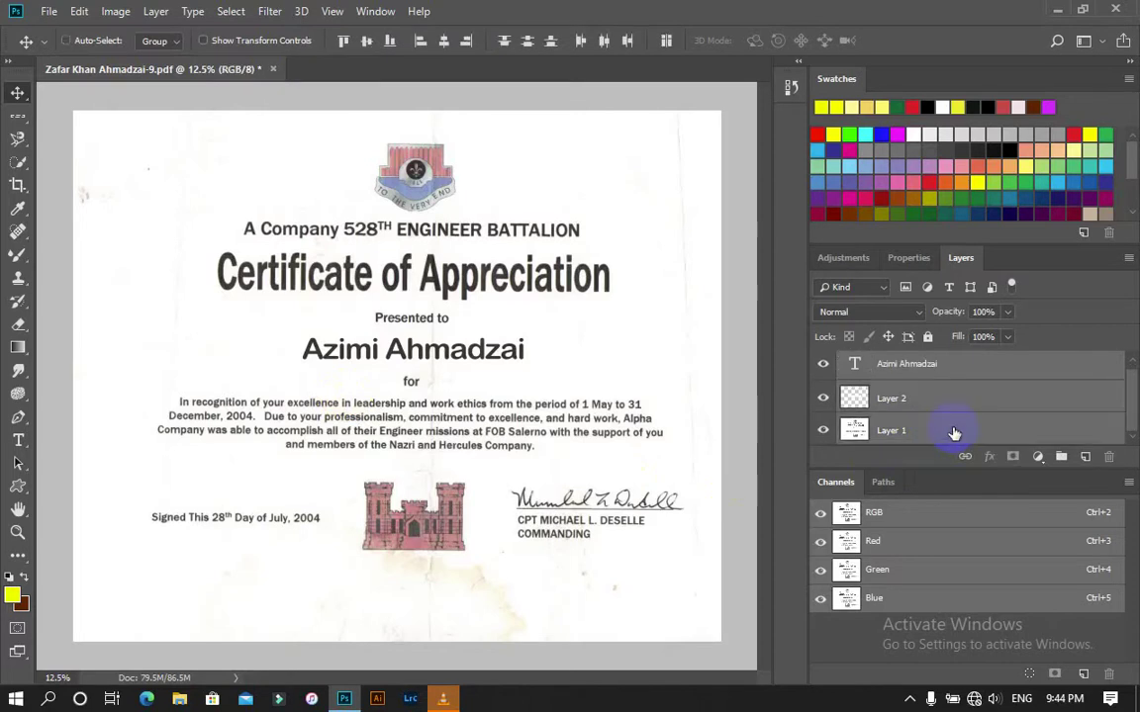
pyautogui.hotkey('ctrl', 'shift', 'e')
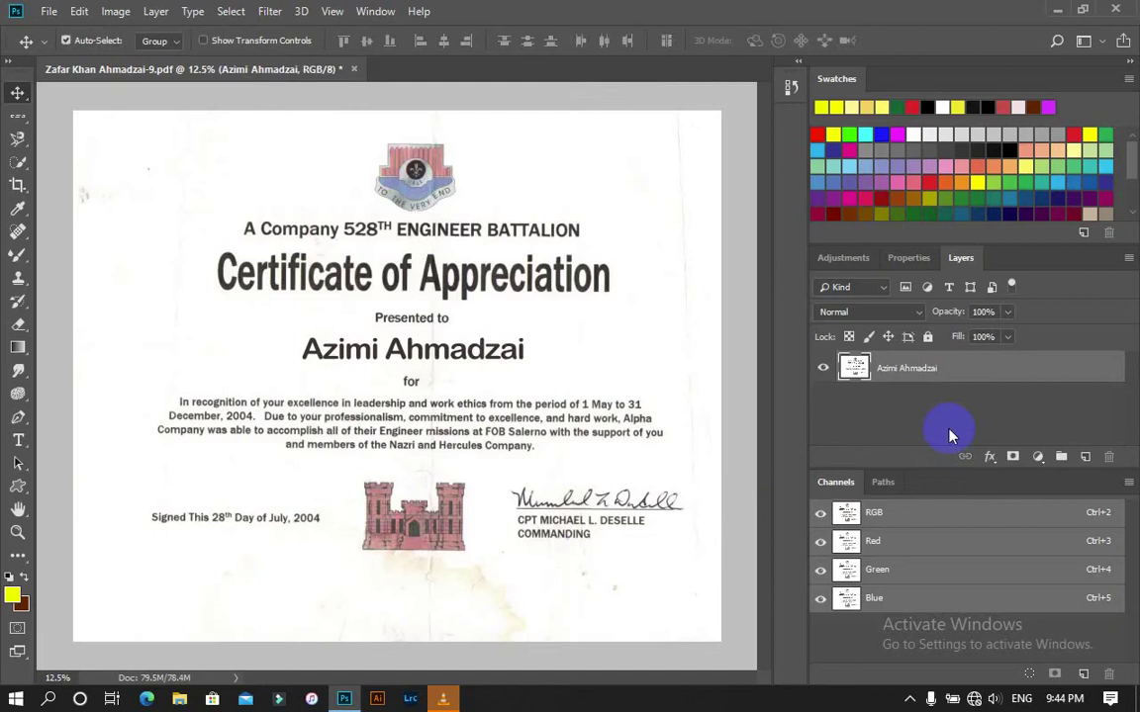
# - Save the certificate as a JPEG named "Azimuiiiii" in the "iphone m" folder at quality 12, Maximum, with Baseline ("Standard") format
pyautogui.click(47, 14)
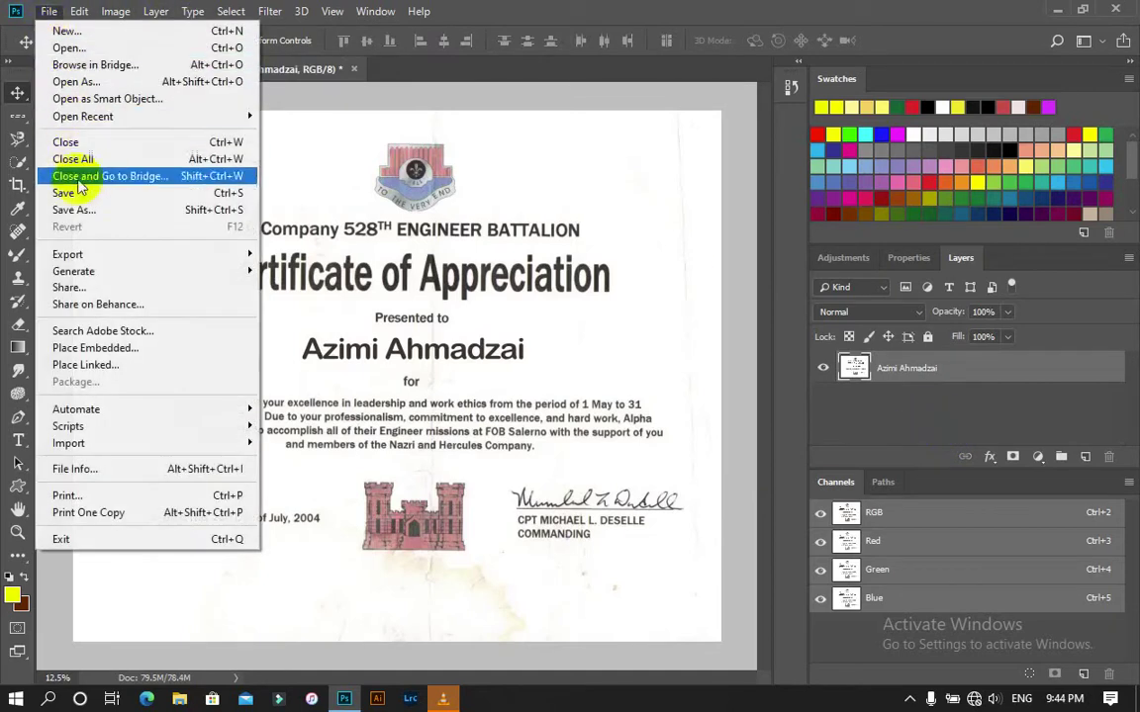
pyautogui.click(81, 211)
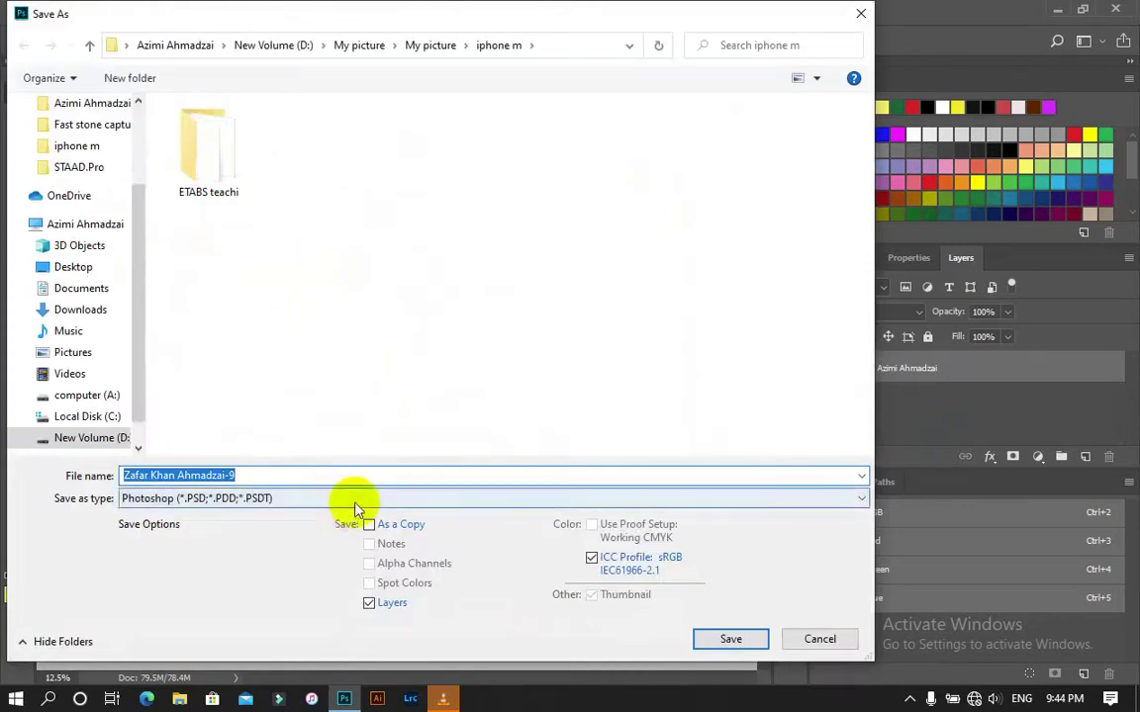
pyautogui.click(356, 498)
pyautogui.click(343, 320)
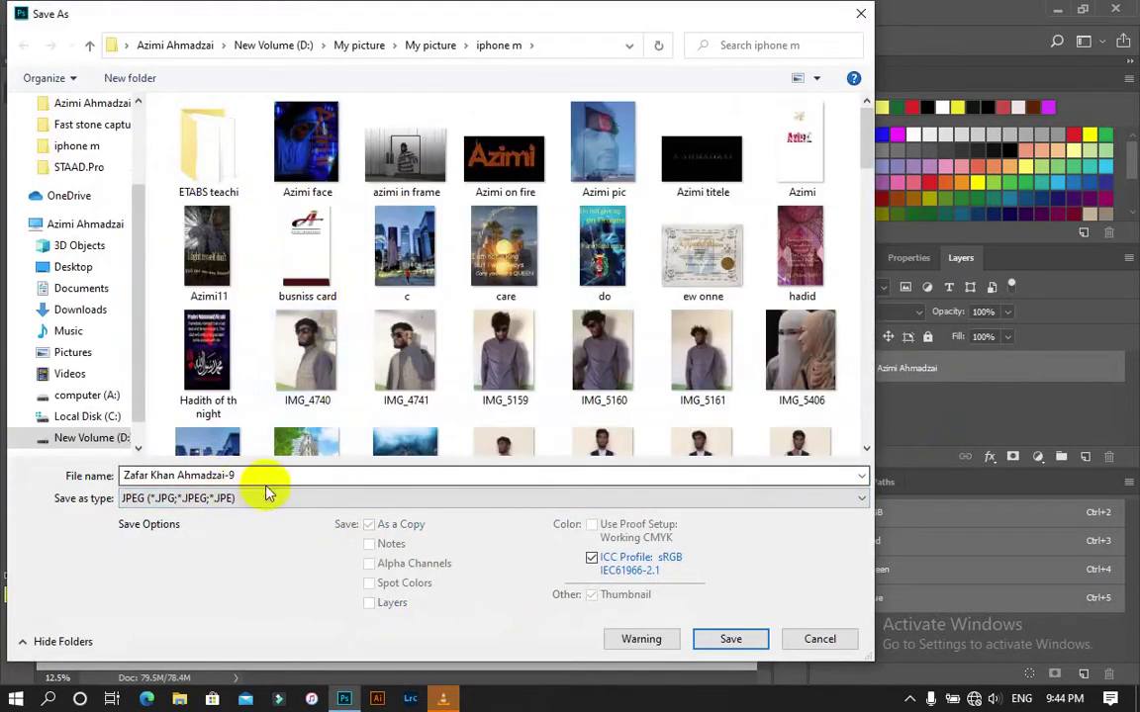
pyautogui.click(227, 474)
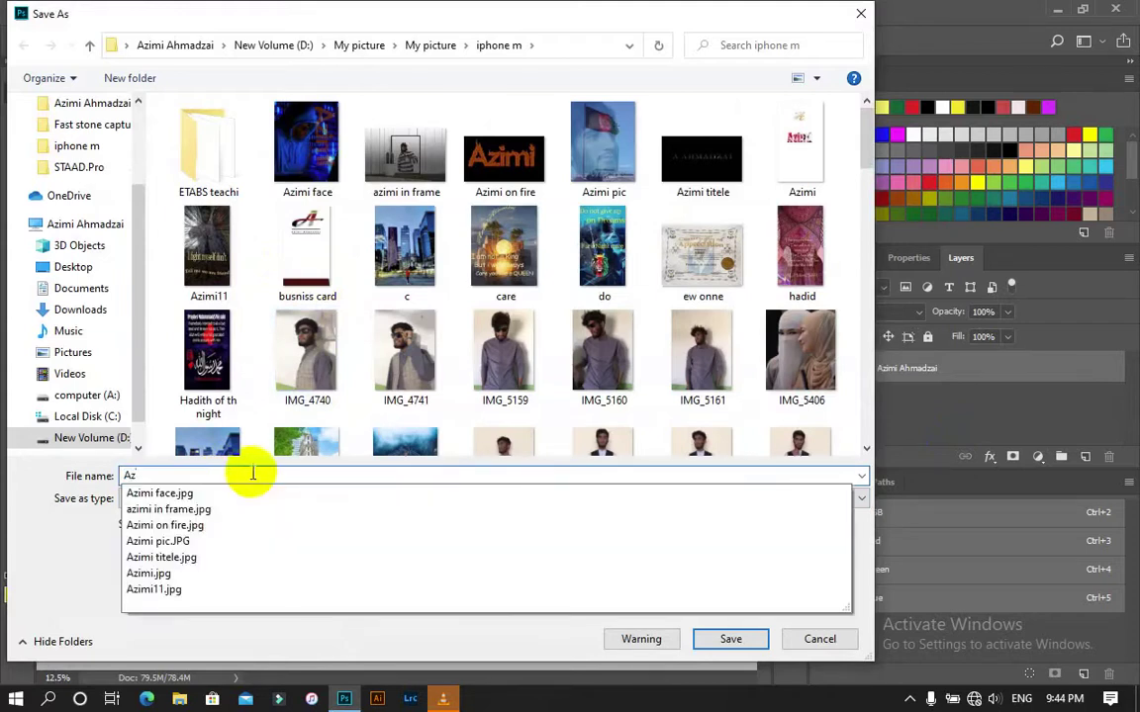
pyautogui.write('muiiii')
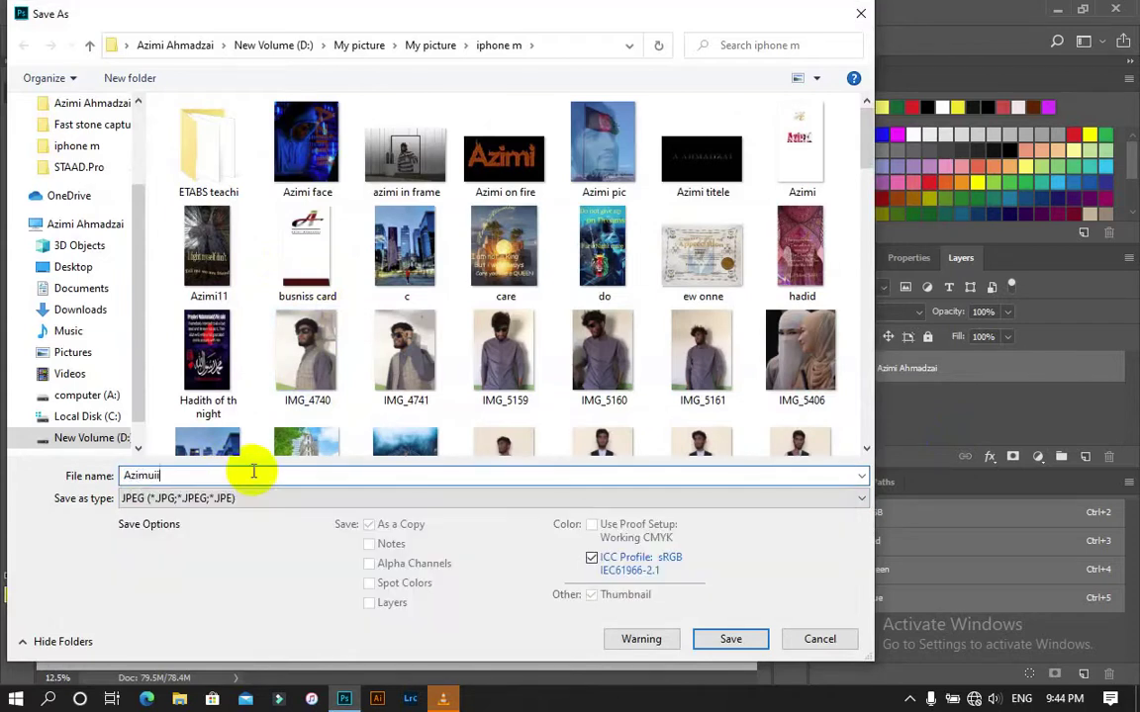
pyautogui.write('i')
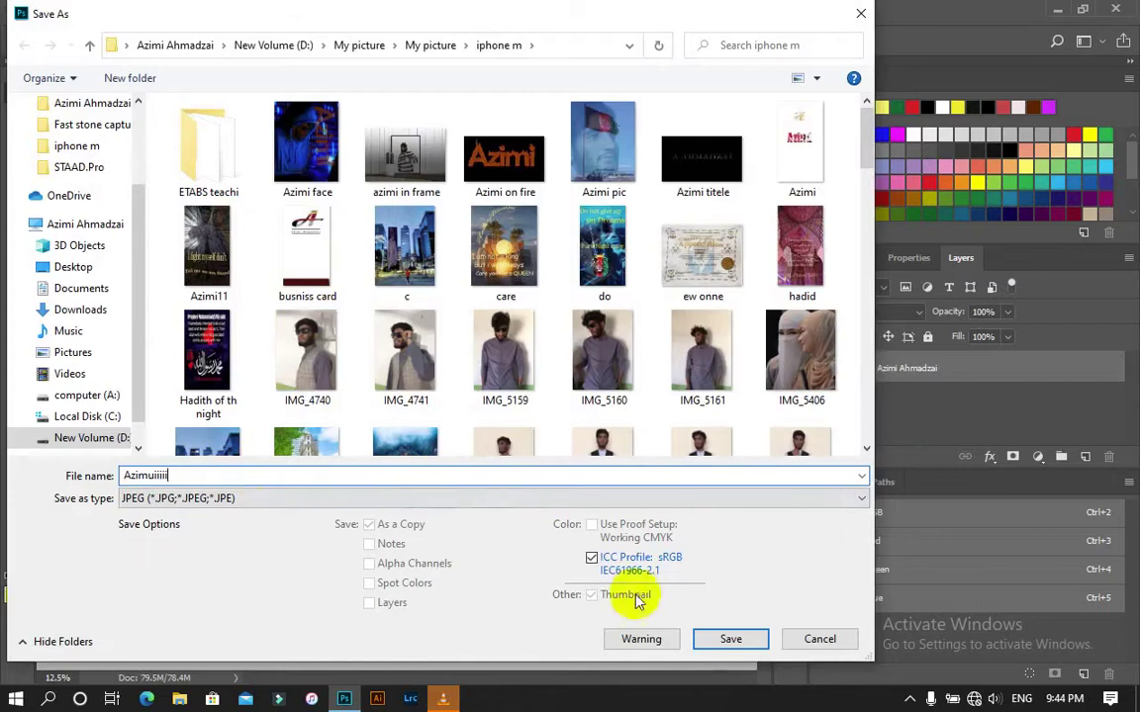
pyautogui.click(703, 645)
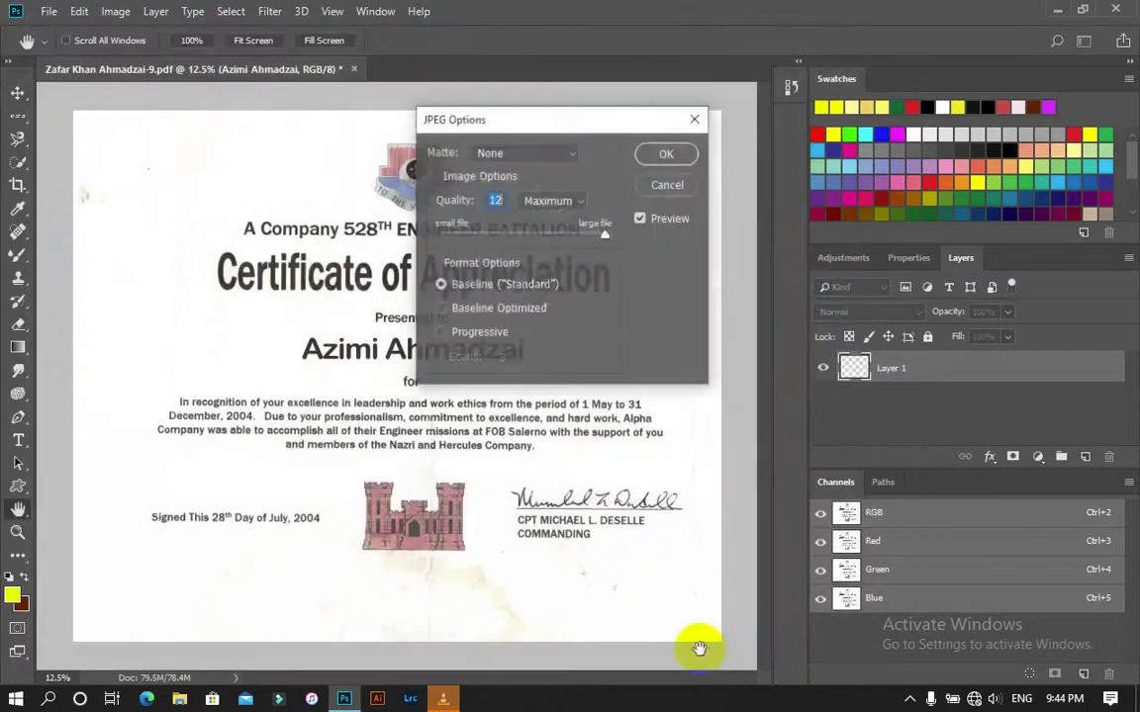
pyautogui.click(655, 153)
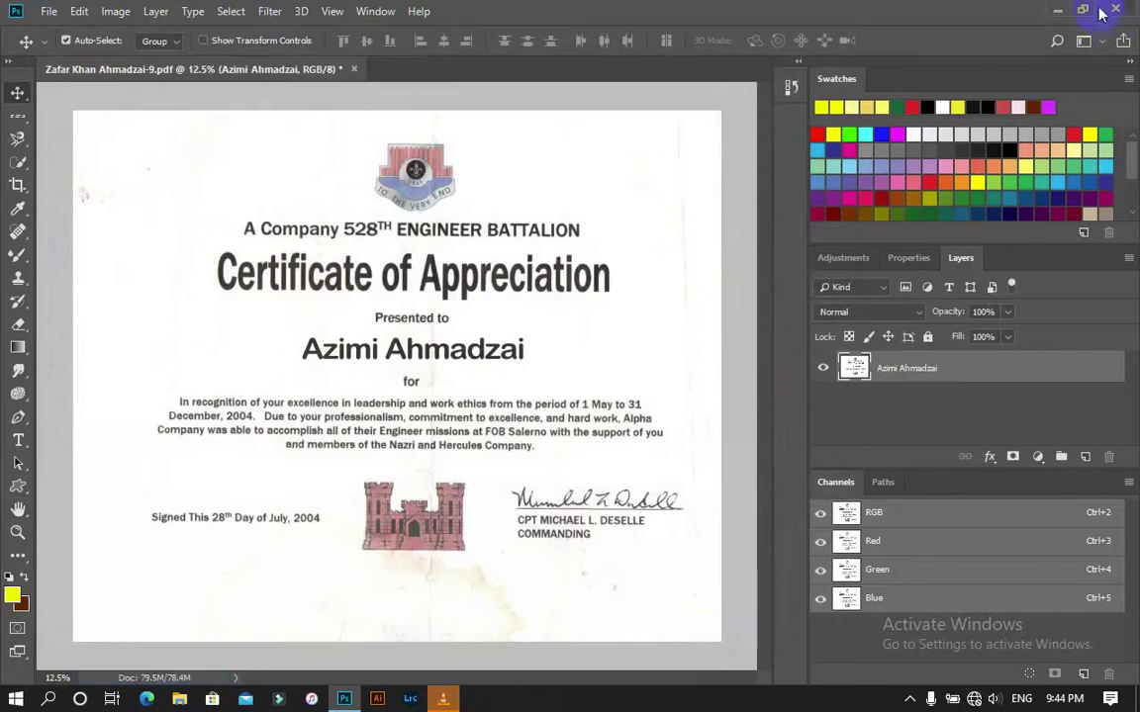
# - Switch to File Explorer, open Azimuiiiii from the "iphone m" folder to inspect the edited certificate, and put the viewer away
pyautogui.click(1056, 12)
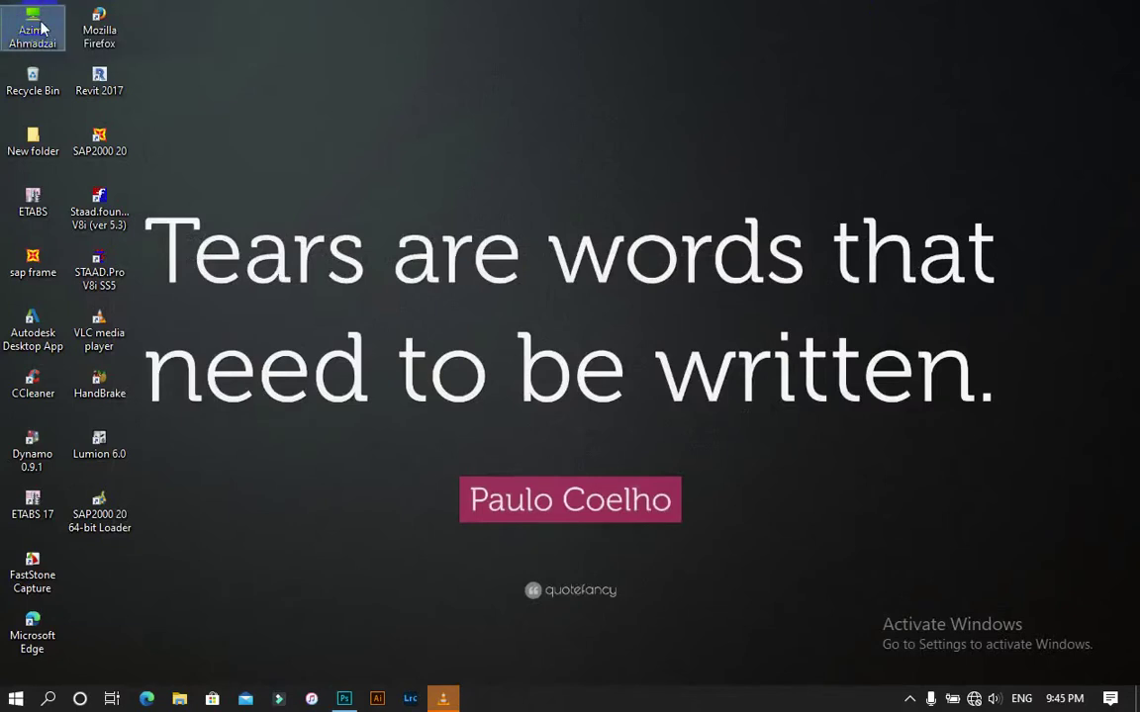
pyautogui.doubleClick(40, 28)
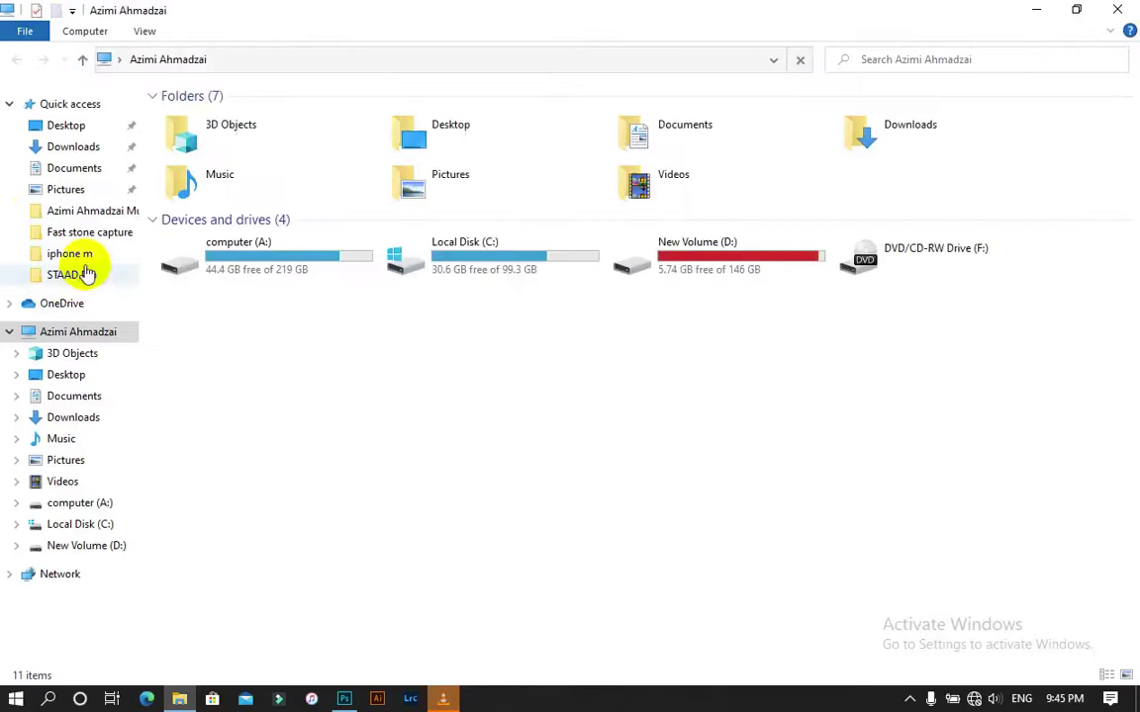
pyautogui.click(75, 254)
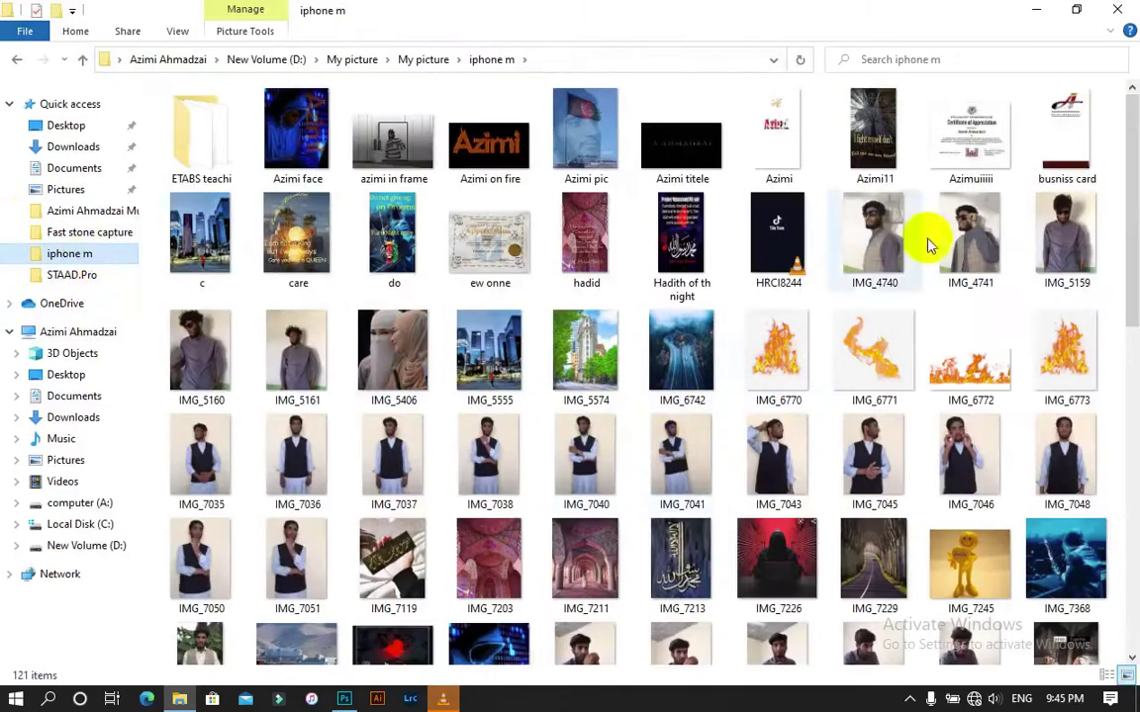
pyautogui.click(971, 153)
pyautogui.click(967, 150)
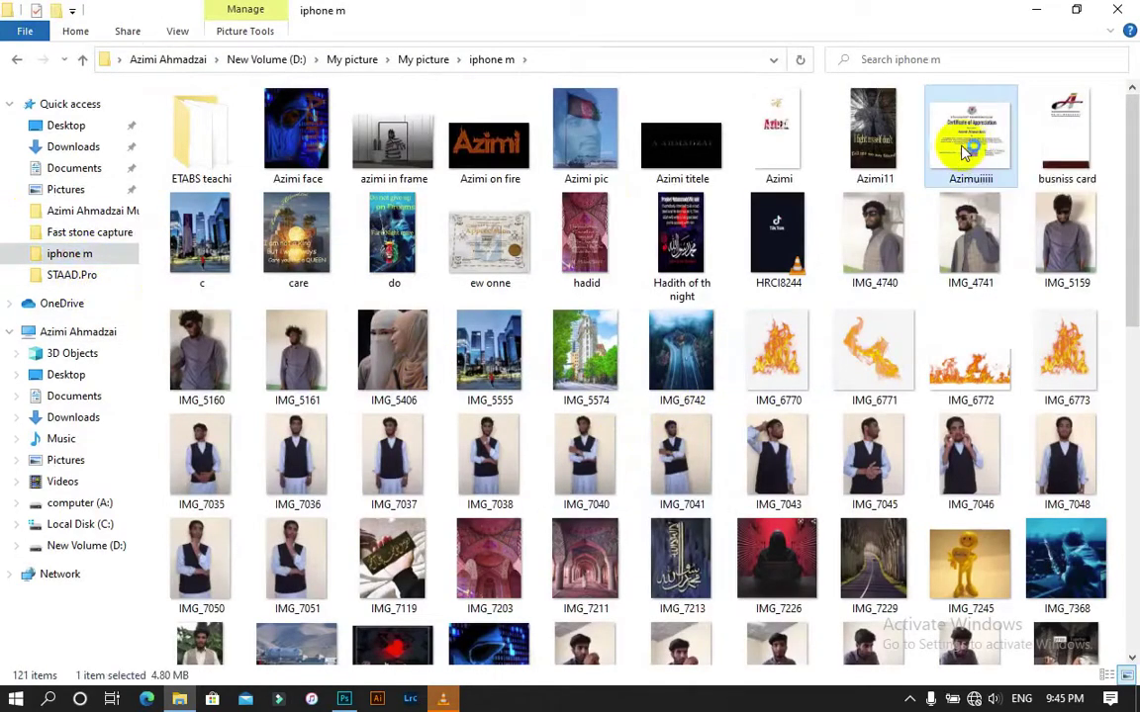
pyautogui.doubleClick(951, 153)
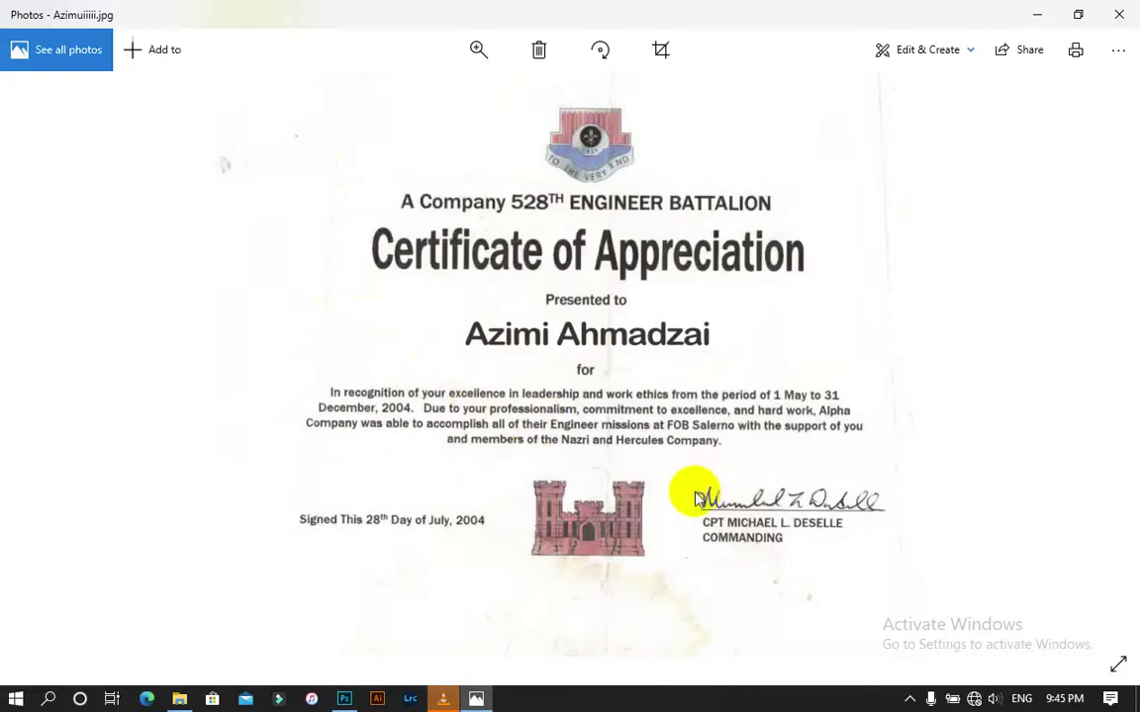
pyautogui.click(1037, 15)
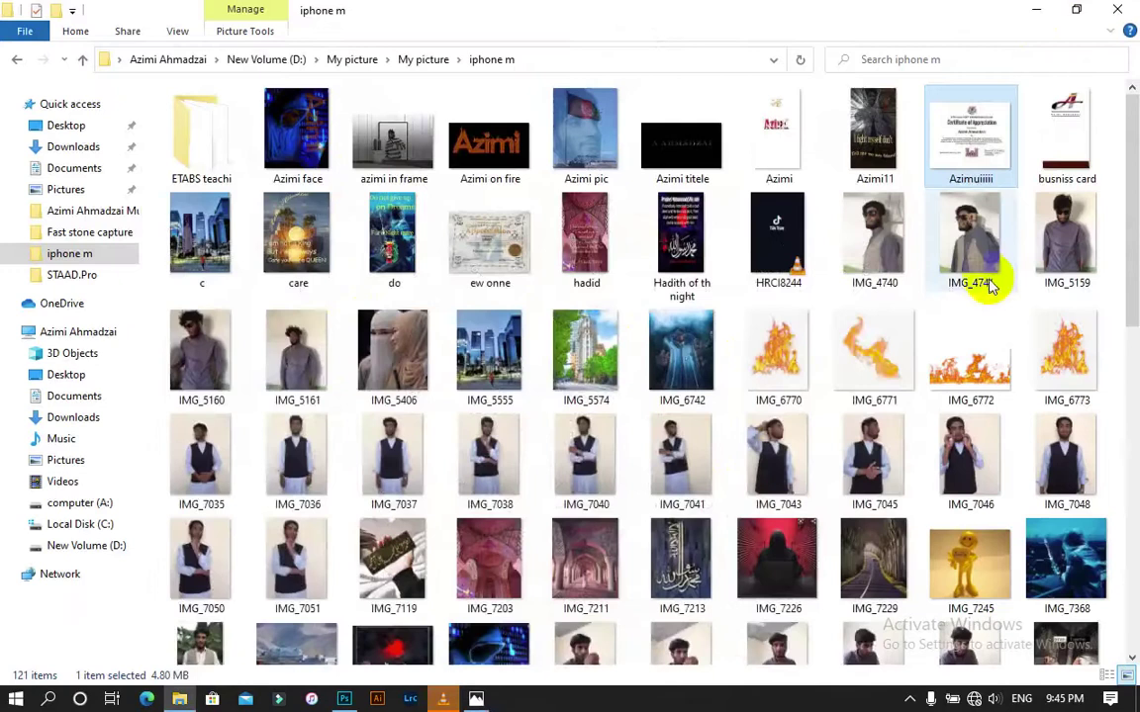
# - Open the PDF document near the end of the "iphone m" folder
pyautogui.scroll(-10, 990, 284)
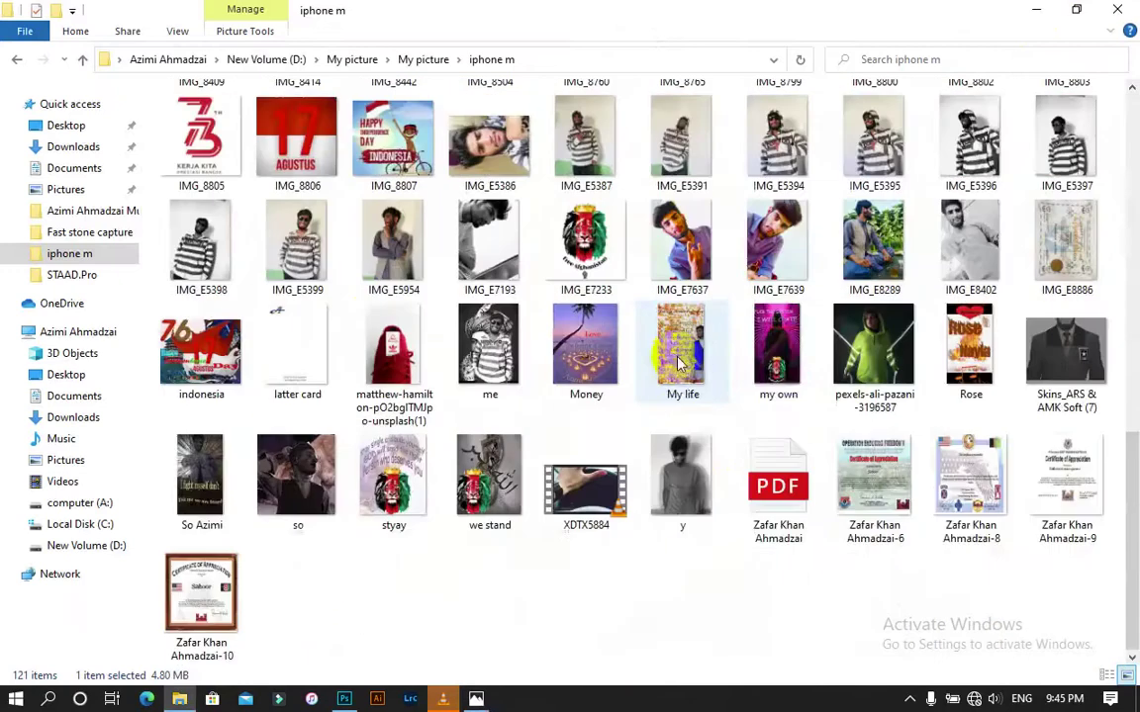
pyautogui.click(794, 497)
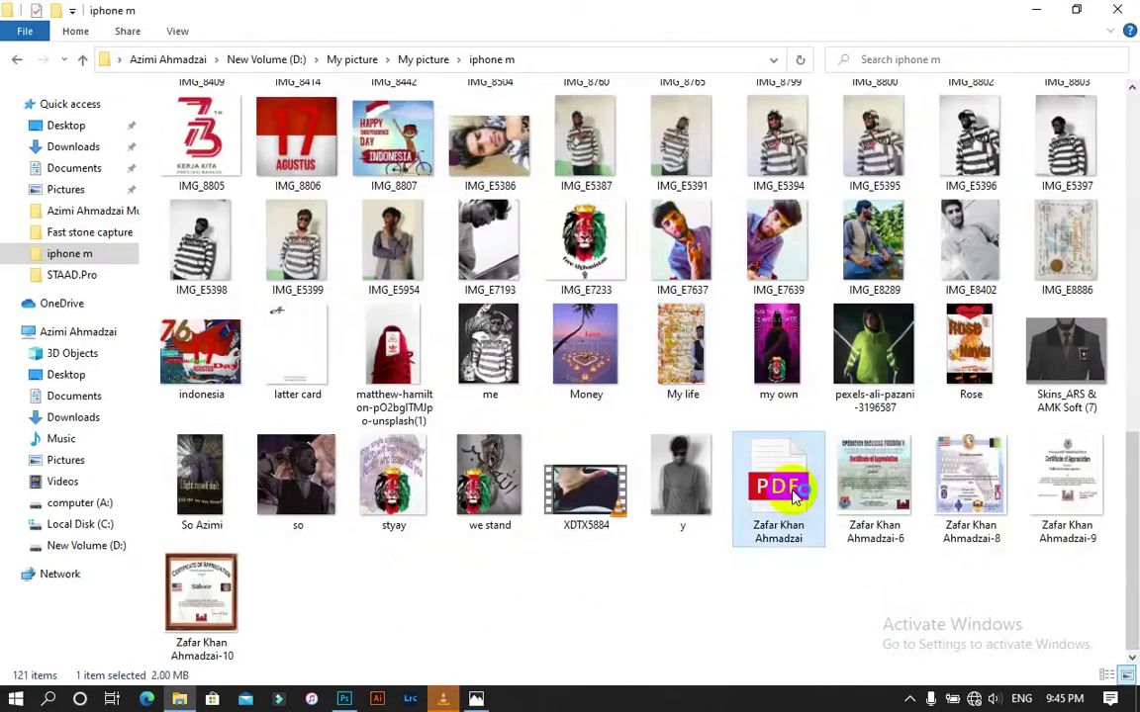